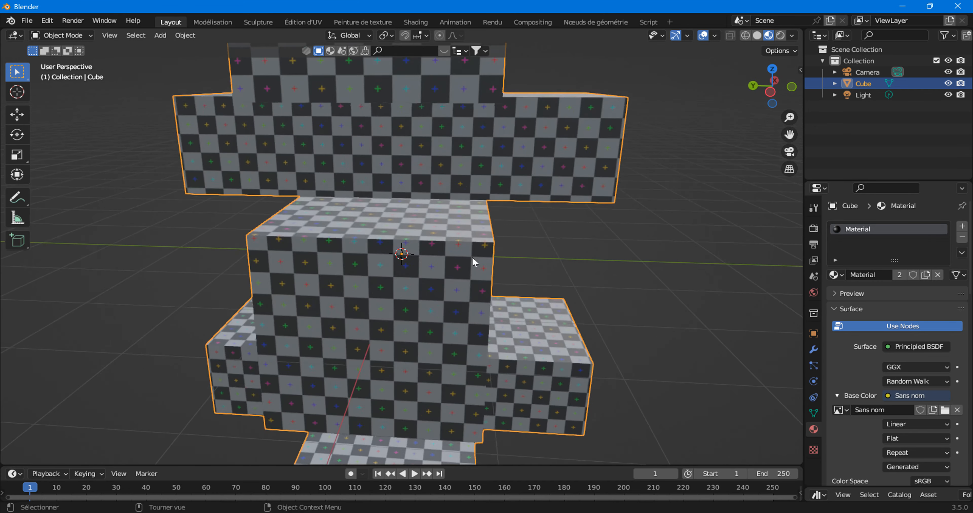
Examine the finished checker-textured block model from all sides, checking how the grid pattern covers its faces
middle_click_drag(467, 255, 395, 299)
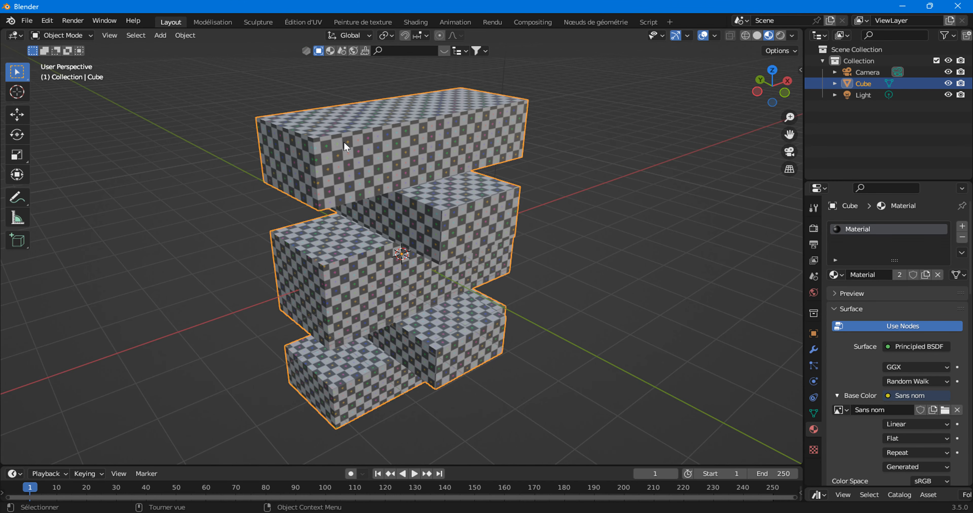
middle_click_drag(436, 196, 460, 165)
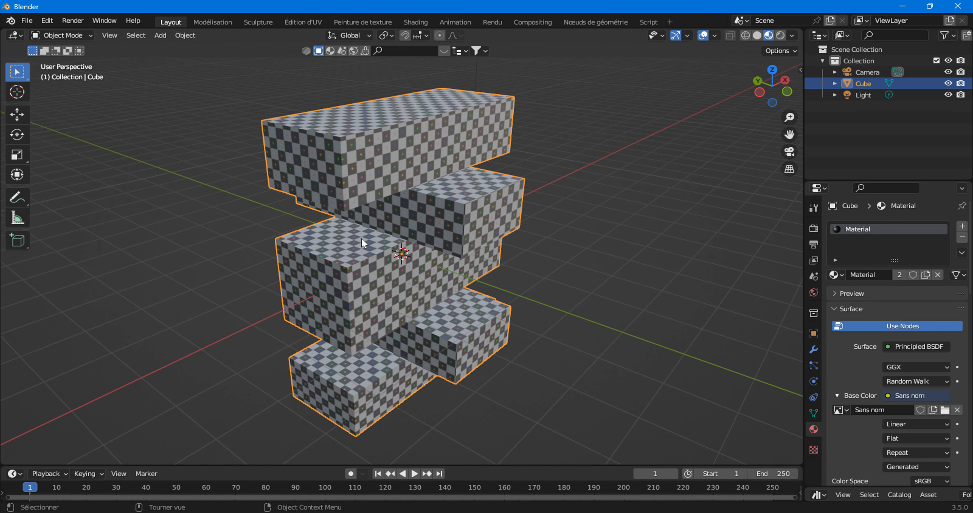
middle_click_drag(362, 239, 340, 214)
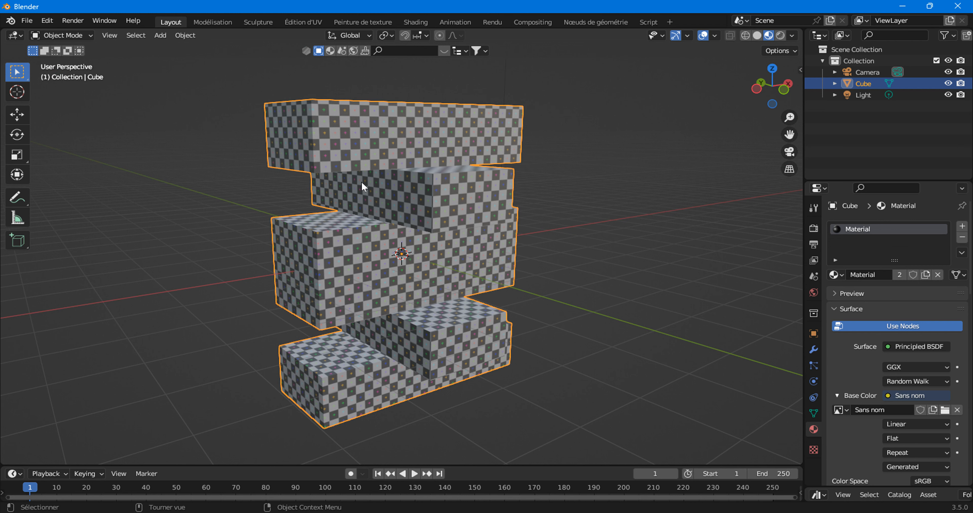
middle_click_drag(387, 233, 187, 249)
scroll(344, 286, "down", 3)
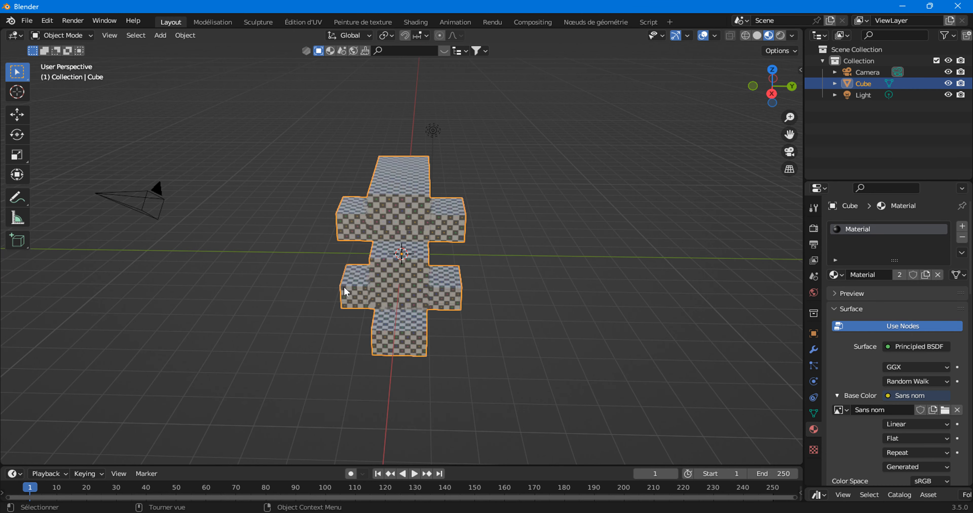
scroll(461, 246, "up", 3)
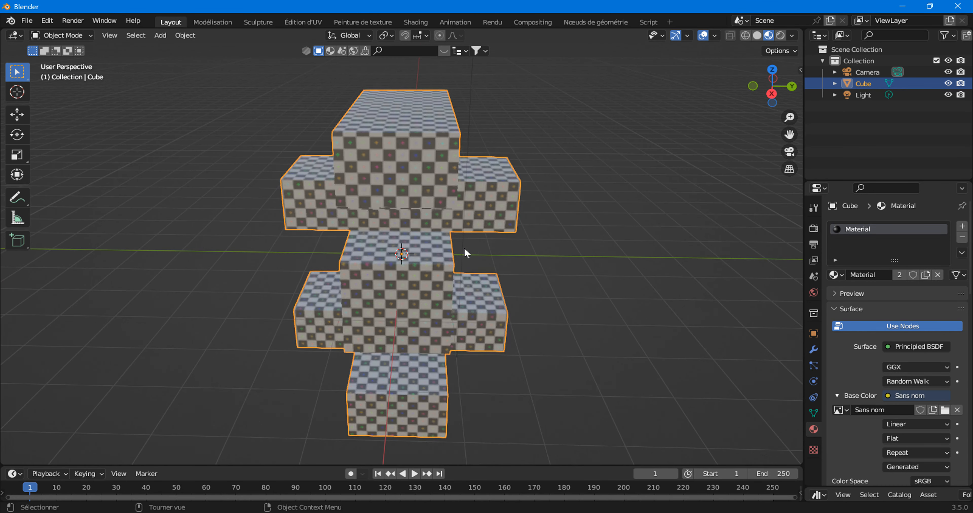
middle_click_drag(461, 246, 462, 219)
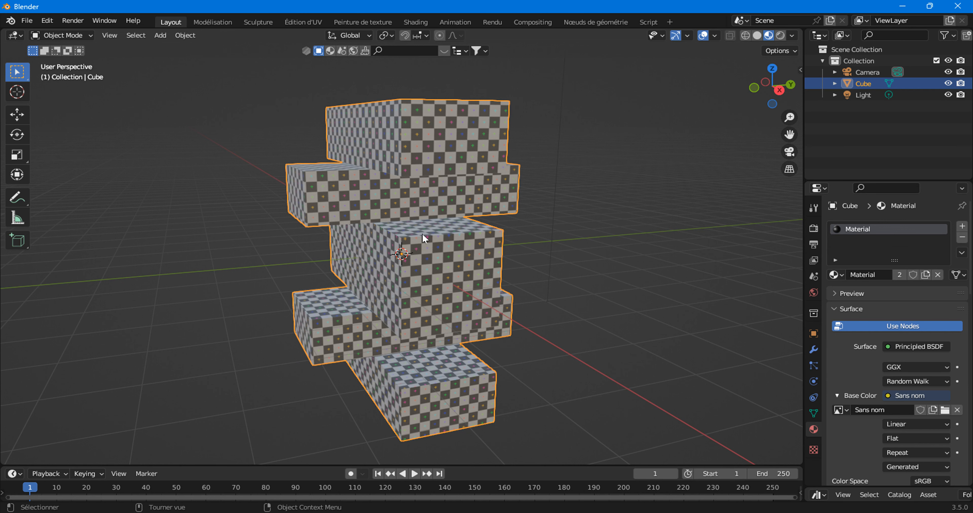
middle_click_drag(422, 232, 385, 204)
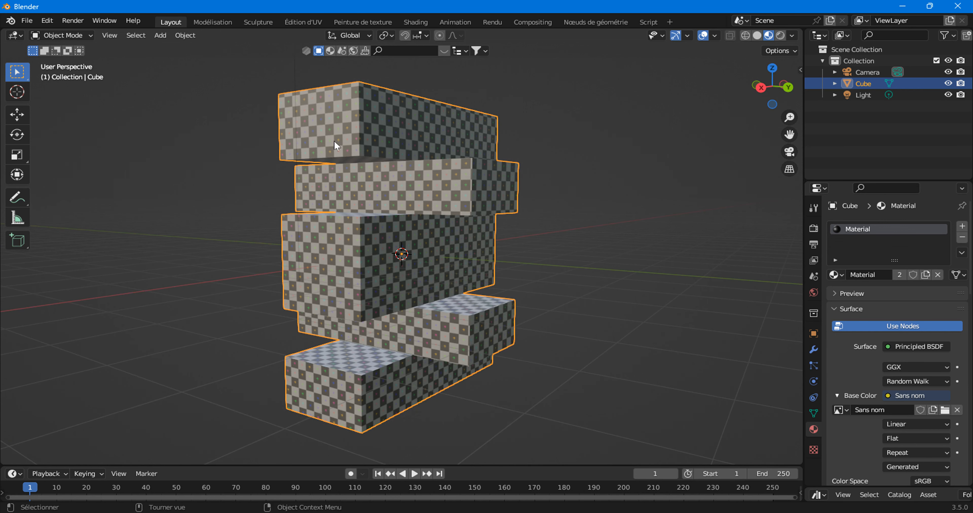
middle_click_drag(352, 249, 319, 252)
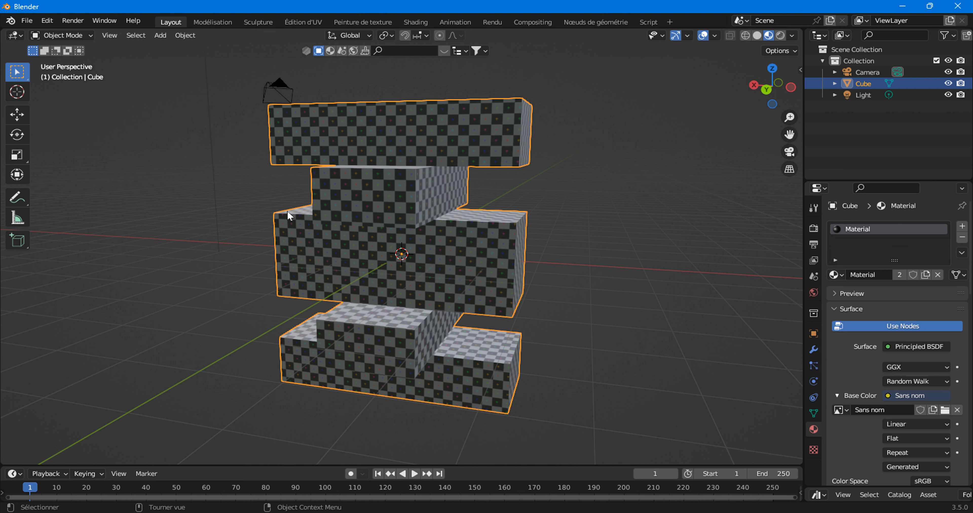
middle_click_drag(496, 228, 263, 130)
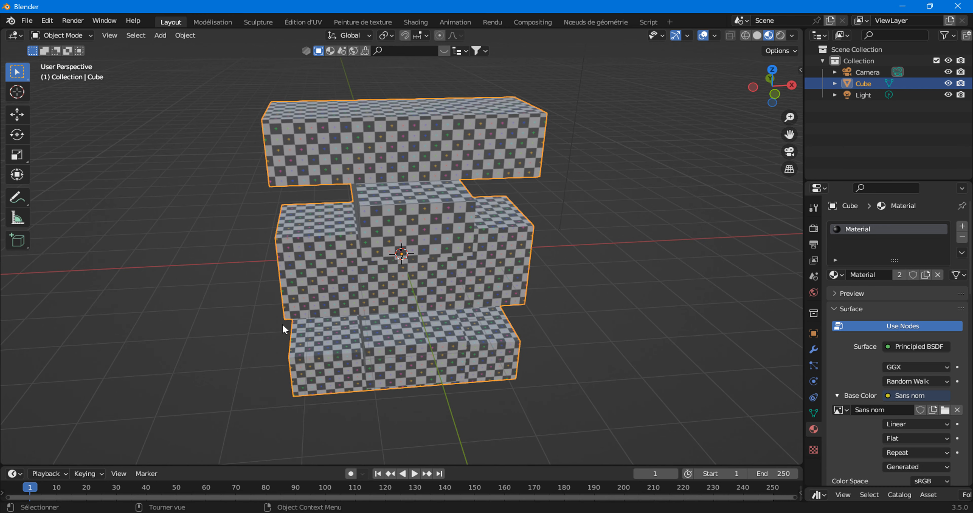
middle_click_drag(252, 319, 305, 283)
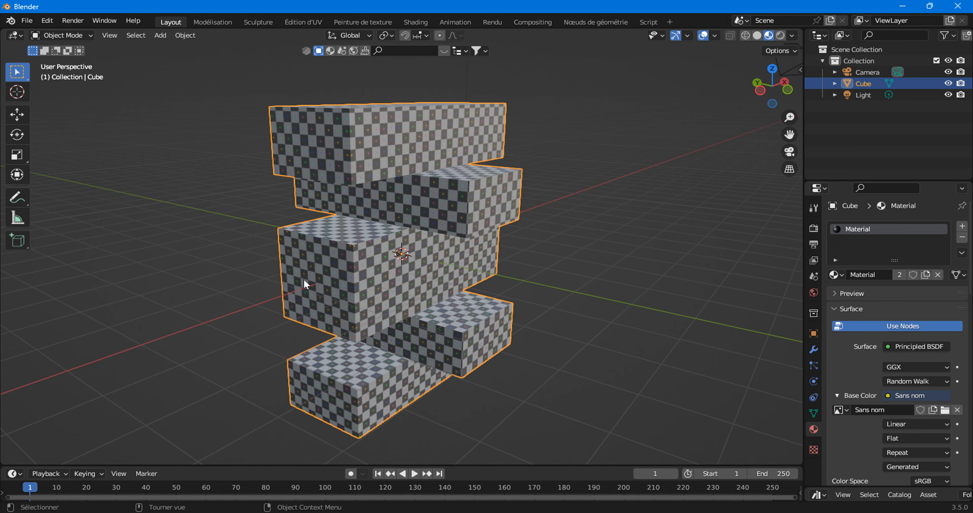
Start a new General file, discarding the changes to the current one
left_click(27, 21)
mouse_move(98, 33)
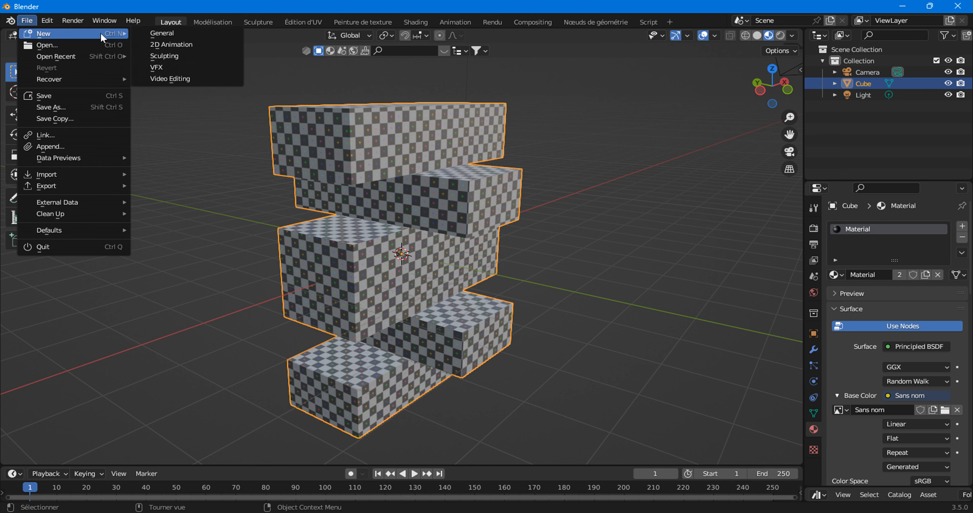
left_click(183, 33)
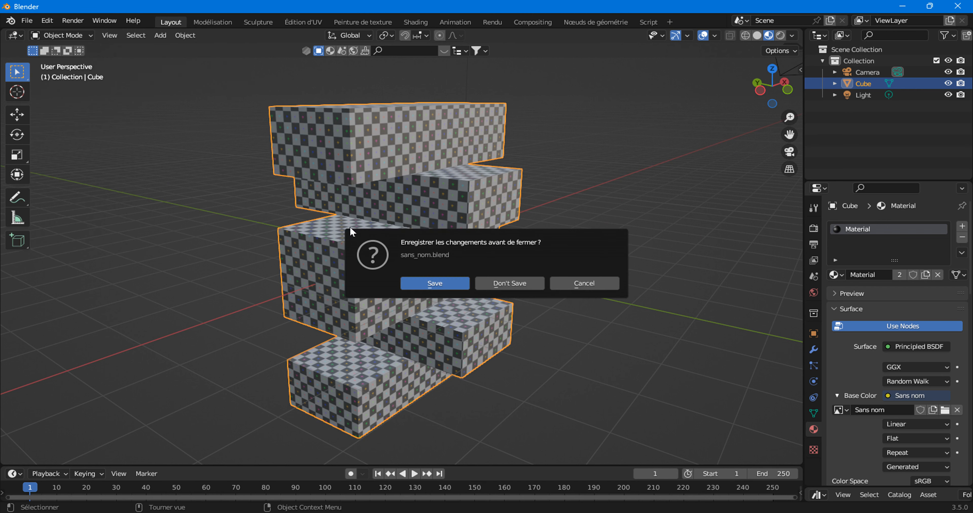
left_click(510, 288)
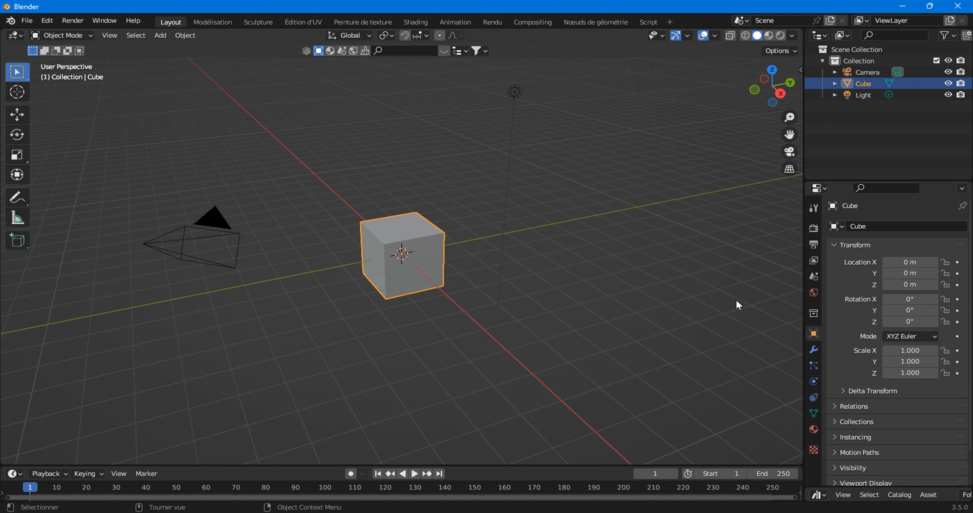
Give the cube's material an Image Texture as base color, using a new 1024 × 1024 px image of generated type UV Grid
left_click(814, 431)
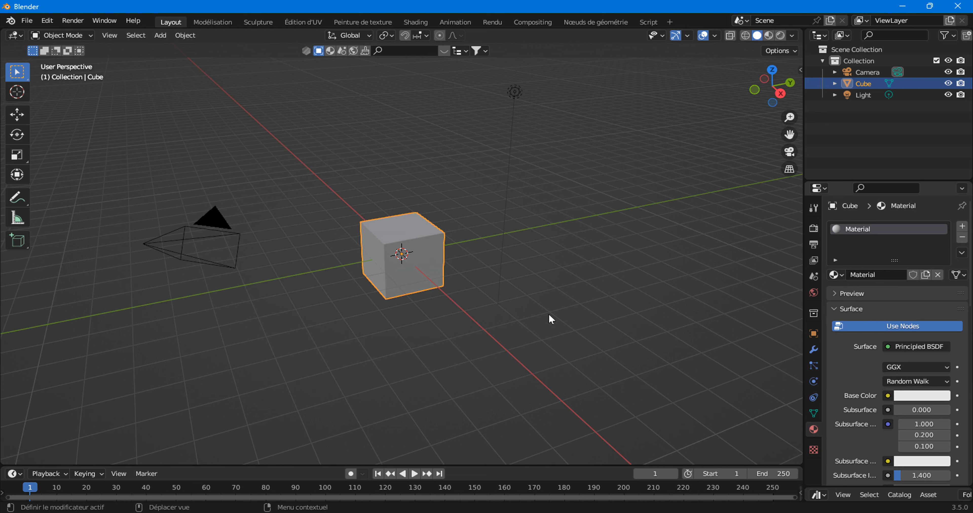
left_click(888, 395)
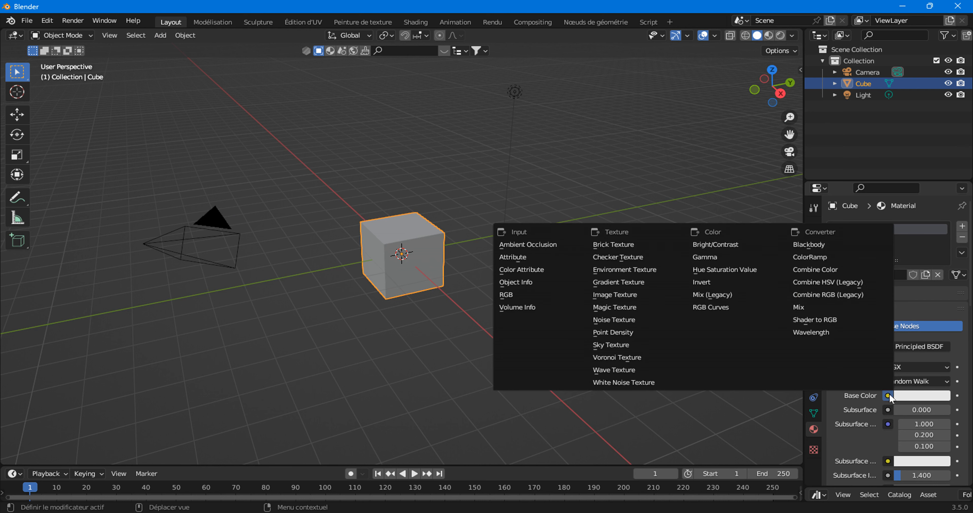
left_click(607, 295)
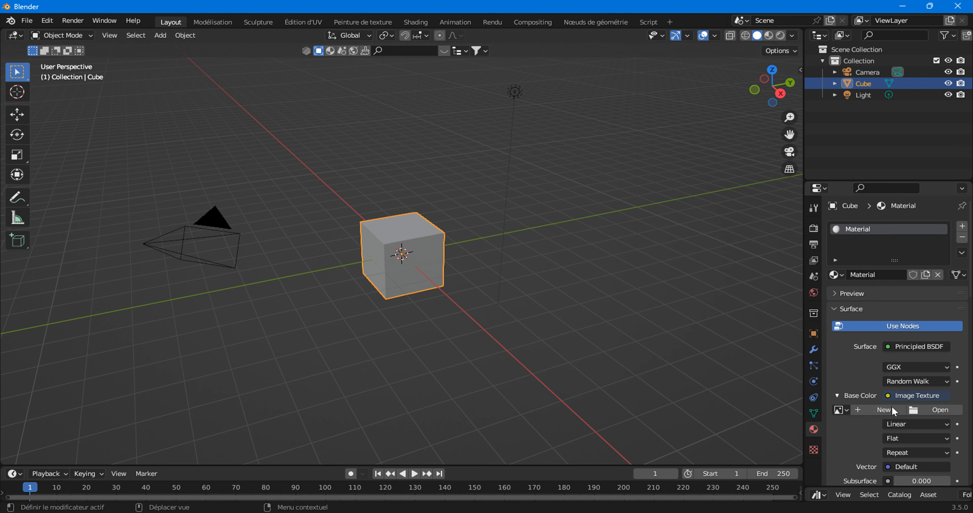
left_click(873, 410)
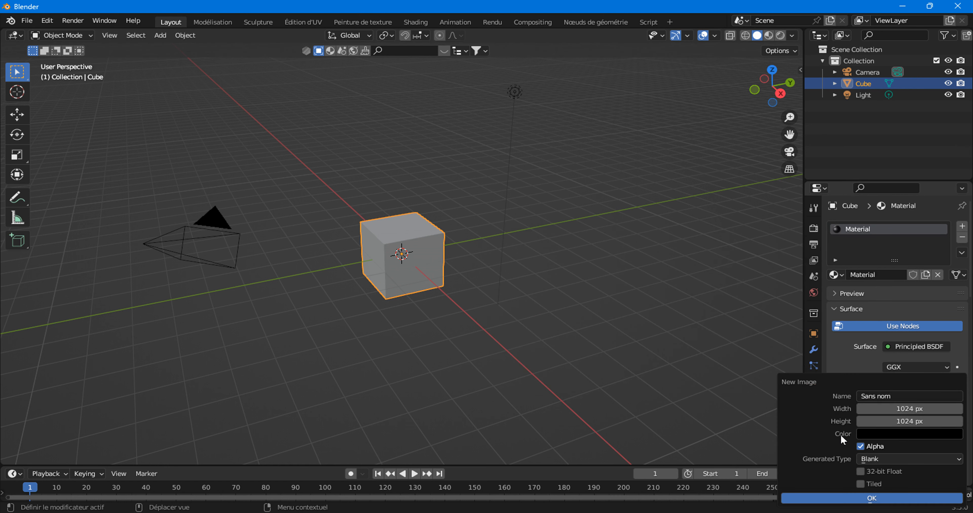
left_click(865, 459)
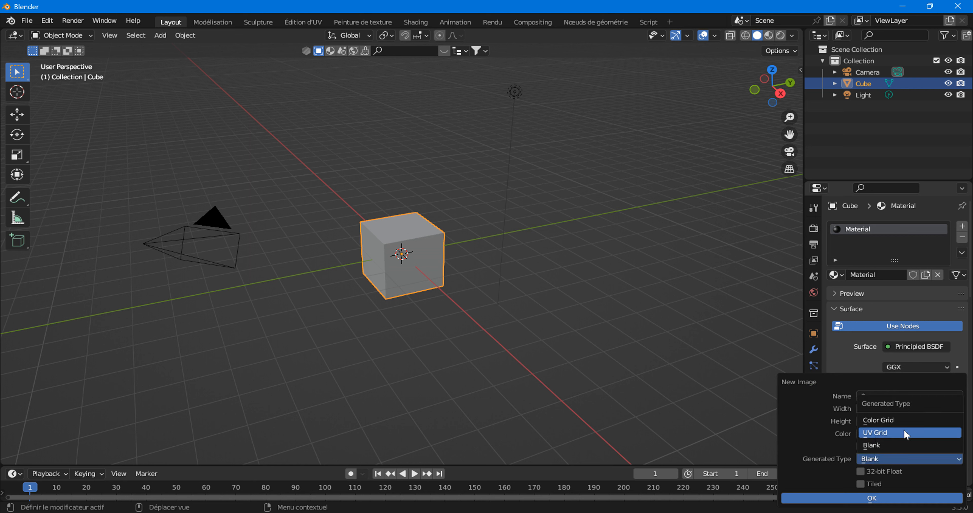
left_click(914, 432)
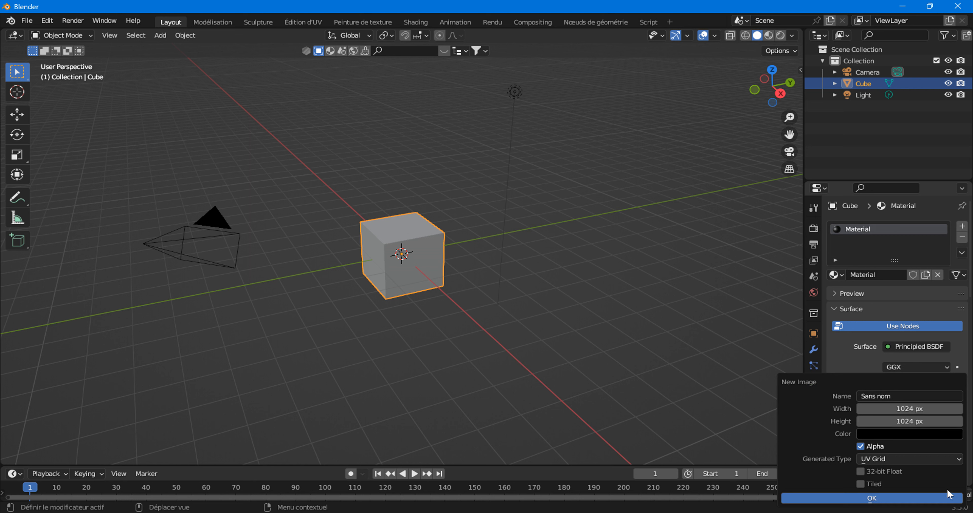
left_click(895, 498)
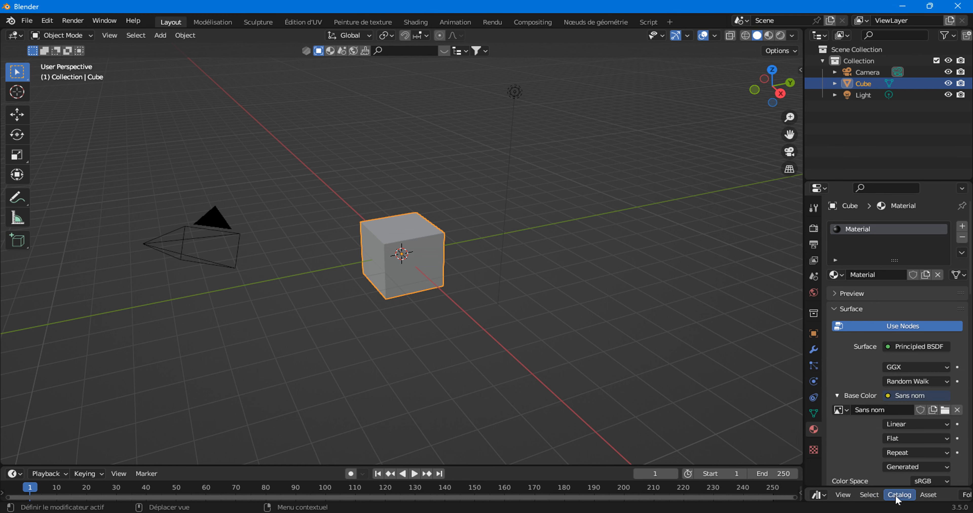
Show the viewport in Material Preview shading and inspect the grid texture on the cube's faces
left_click(769, 36)
scroll(478, 272, "up", 5)
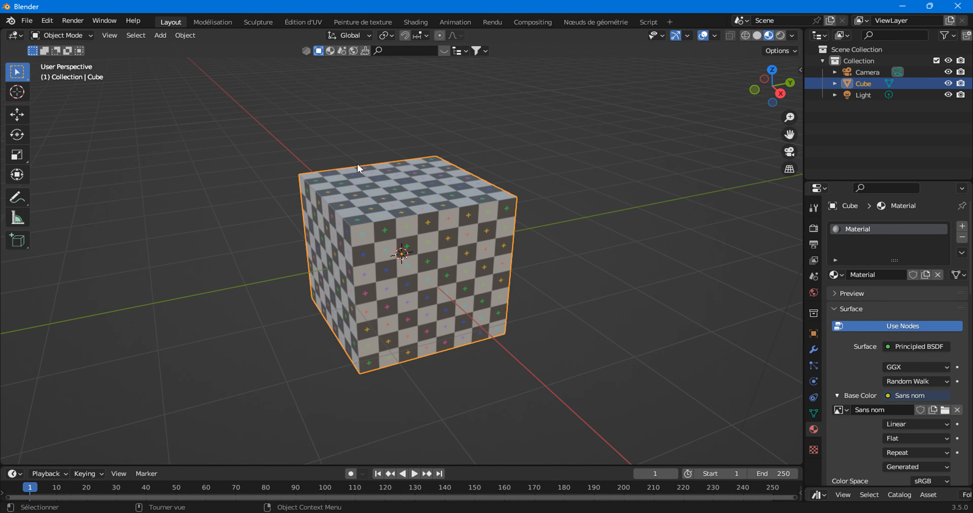
mouse_move(357, 163)
middle_mouse_down()
mouse_move(449, 167)
mouse_move(302, 150)
mouse_move(315, 214)
mouse_move(414, 175)
mouse_move(357, 149)
middle_mouse_up()
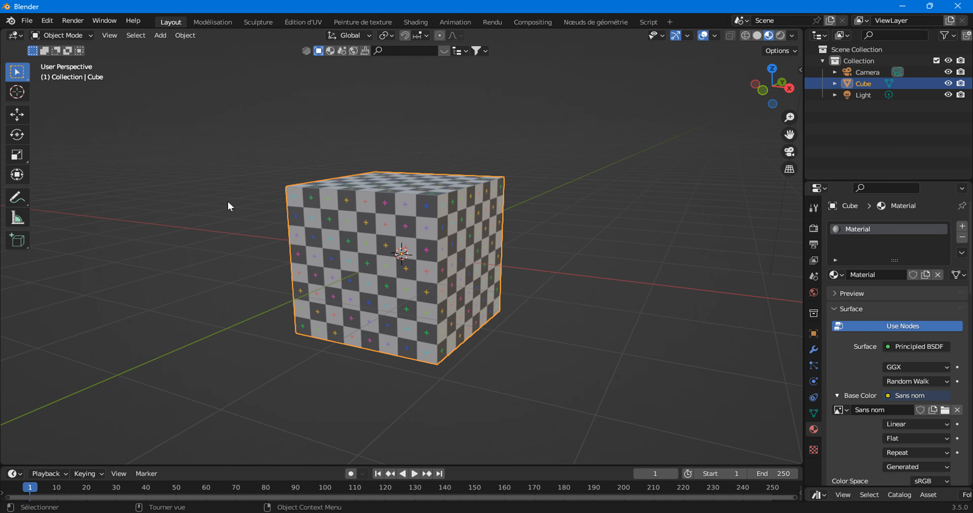
scroll(352, 250, "up", 1)
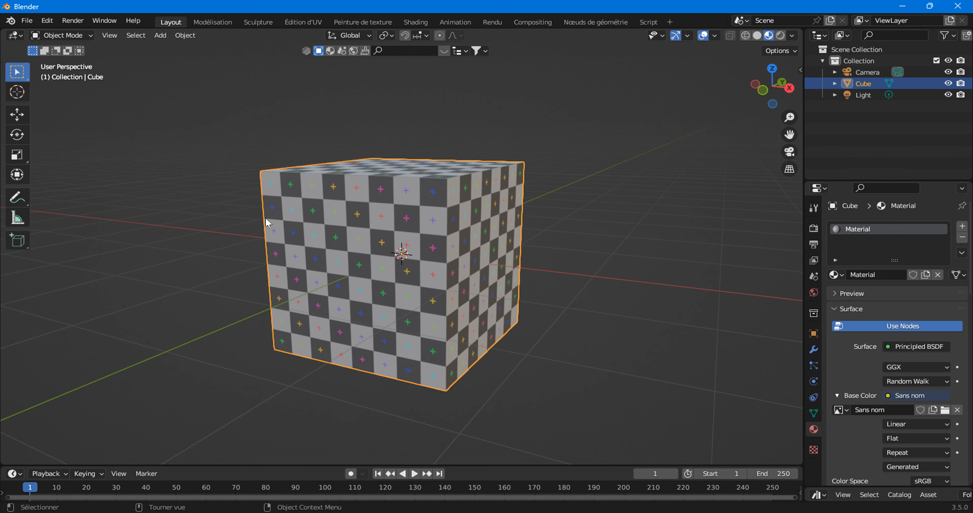
left_click(763, 90)
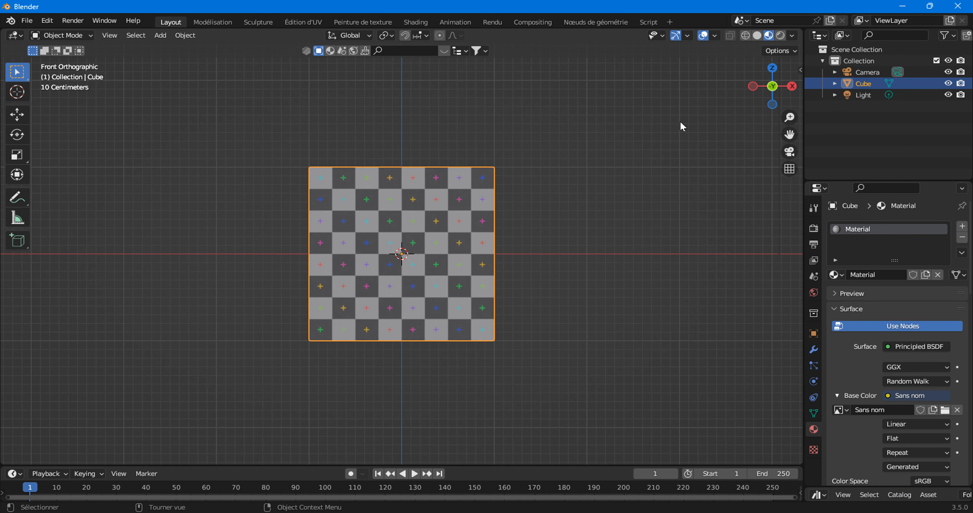
middle_click_drag(502, 211, 474, 205)
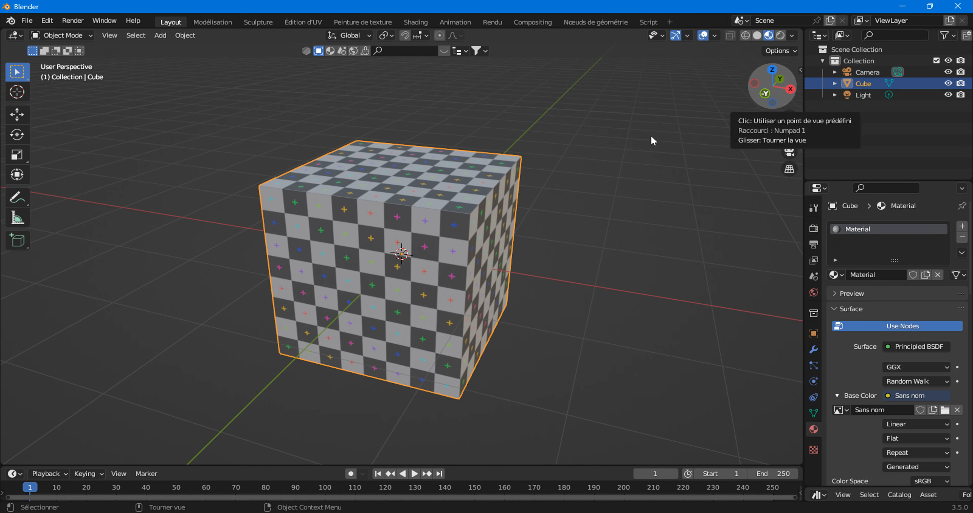
Put the cube in Edit Mode with nothing selected and set the selection mode to faces
left_click(60, 36)
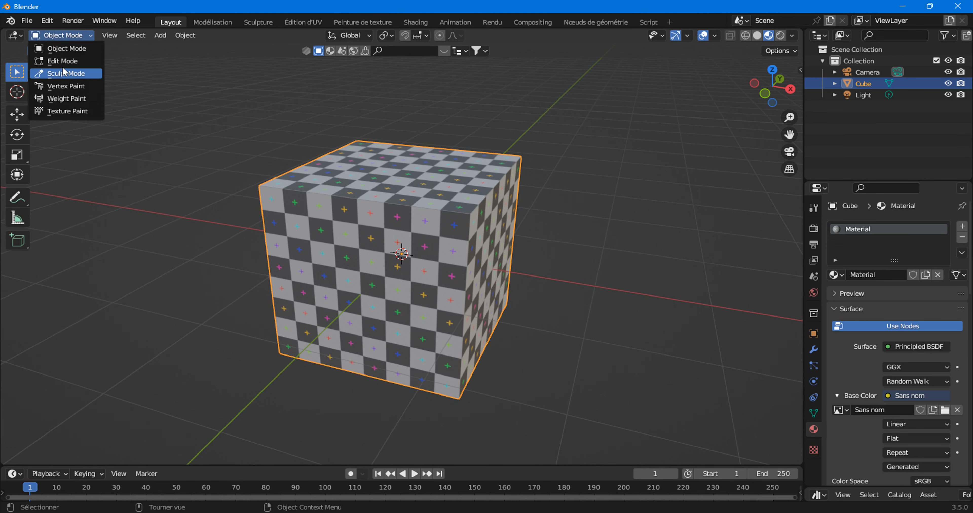
left_click(64, 64)
key("alt+a")
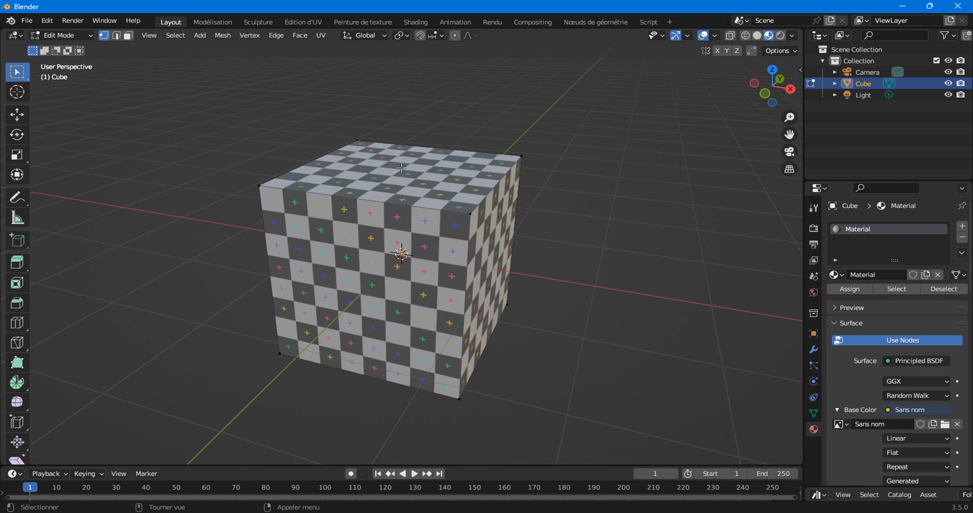
key("3")
Extrude the cube's top face upward three times in the front view to stack three segments, the last about 1.28 m high
left_click(401, 167)
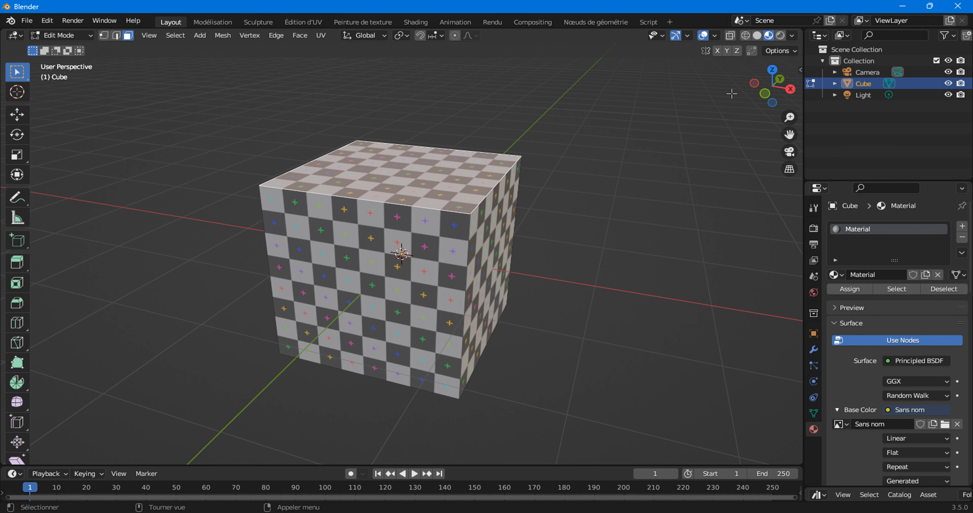
left_click(765, 93)
scroll(444, 256, "down", 3)
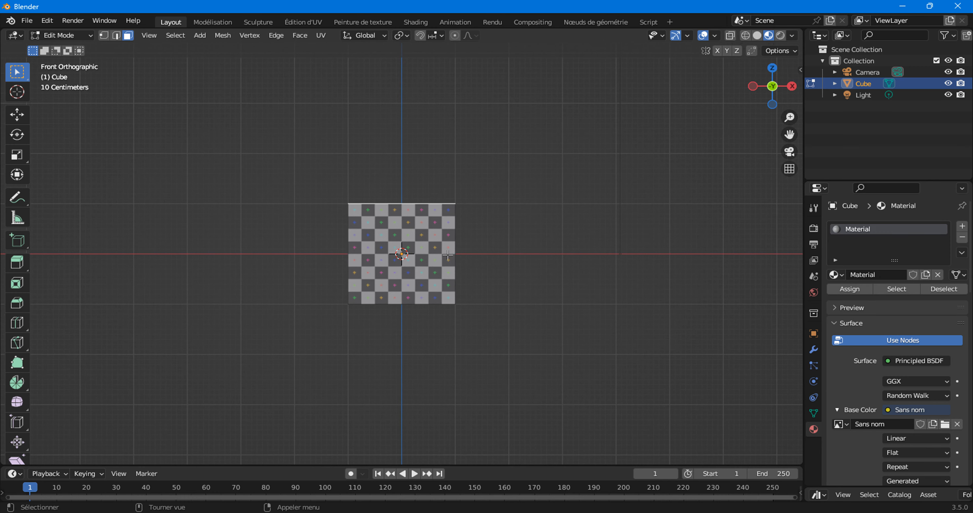
scroll(471, 248, "down", 1)
key("e")
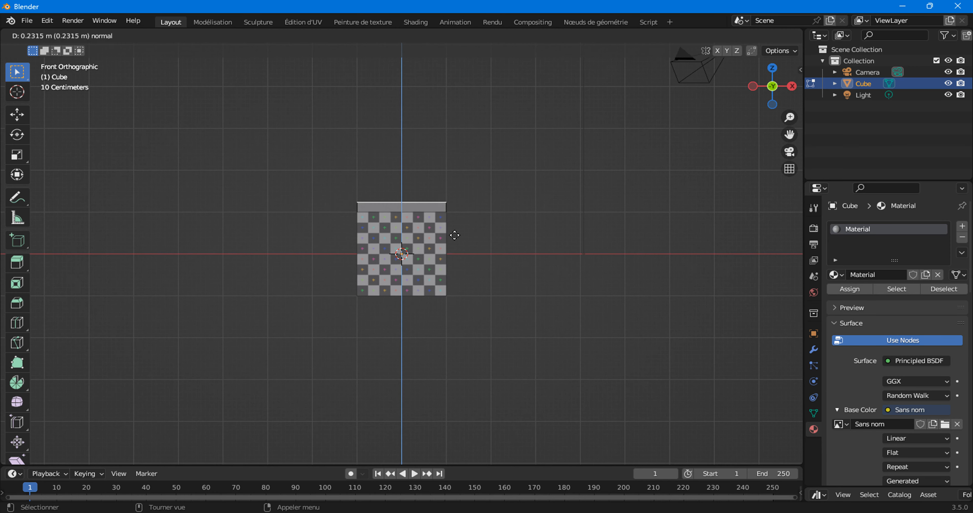
left_click(462, 198)
key("e")
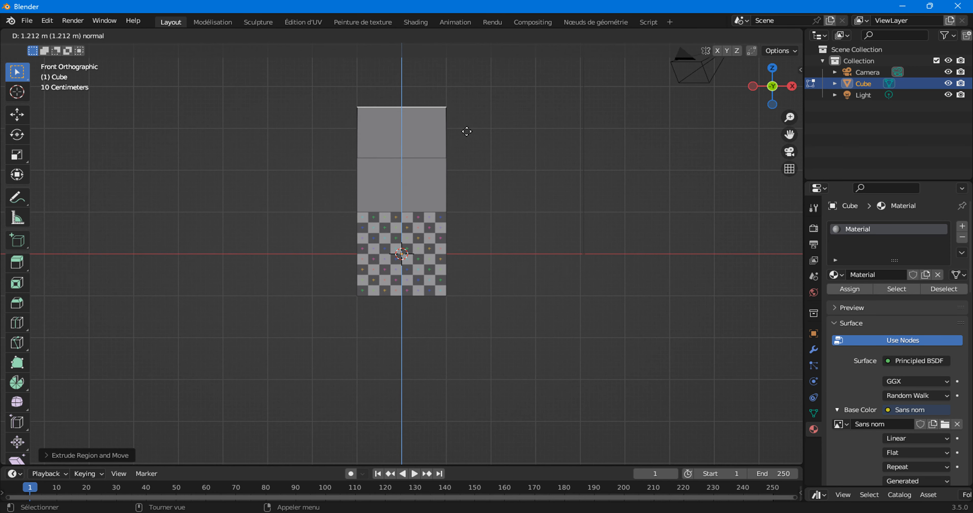
left_click(465, 129)
key("e")
left_click(466, 76)
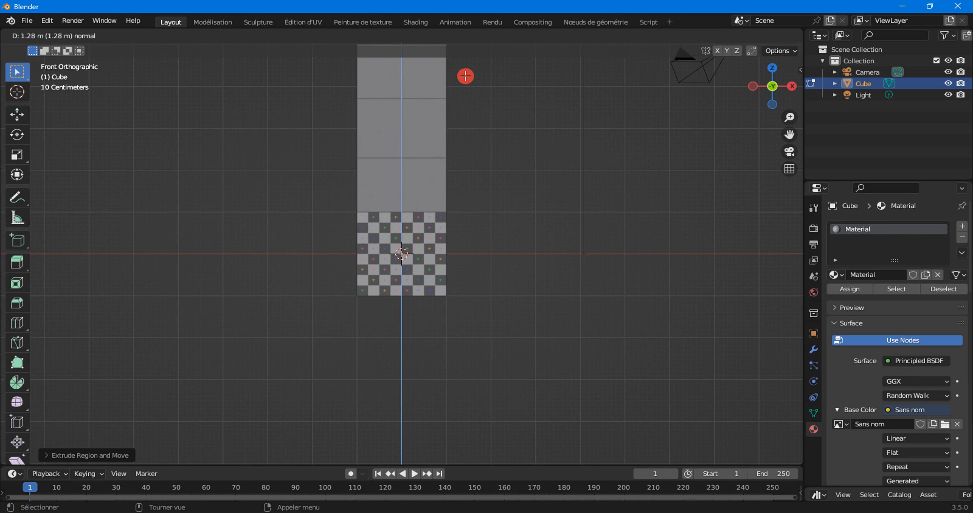
Extrude the +X side faces of the bottom and third segments of the stack outward together to form two protruding blocks
middle_click_drag(478, 187, 480, 240, "shift")
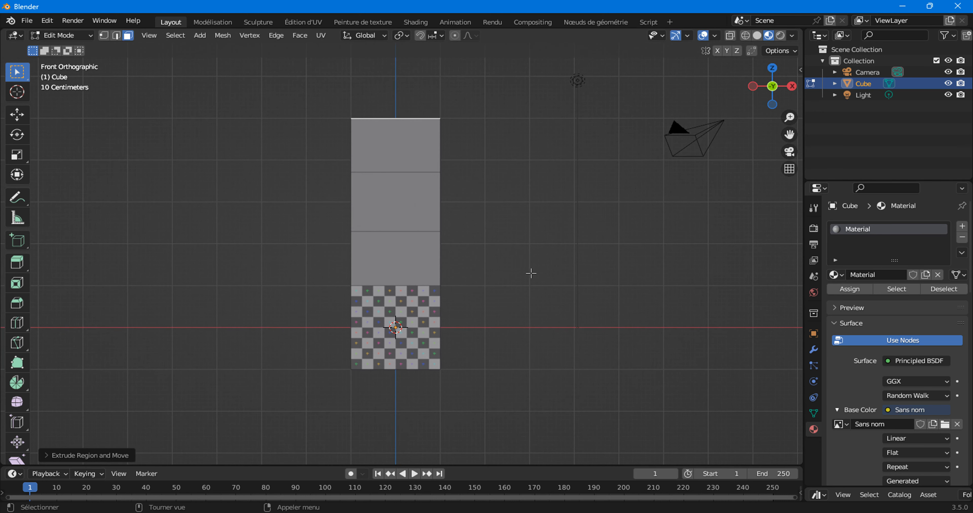
middle_click_drag(529, 271, 405, 198)
left_click(405, 198)
left_click(425, 349)
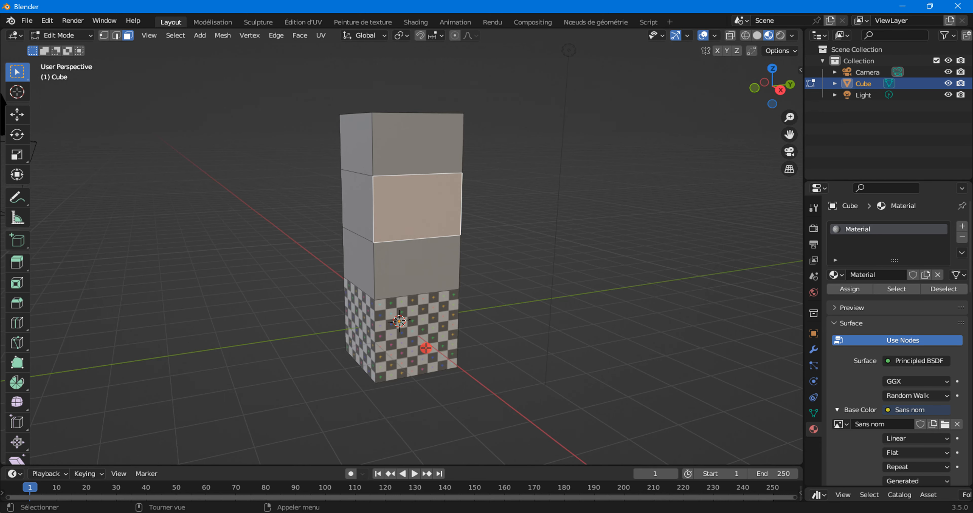
left_click(410, 211, "shift")
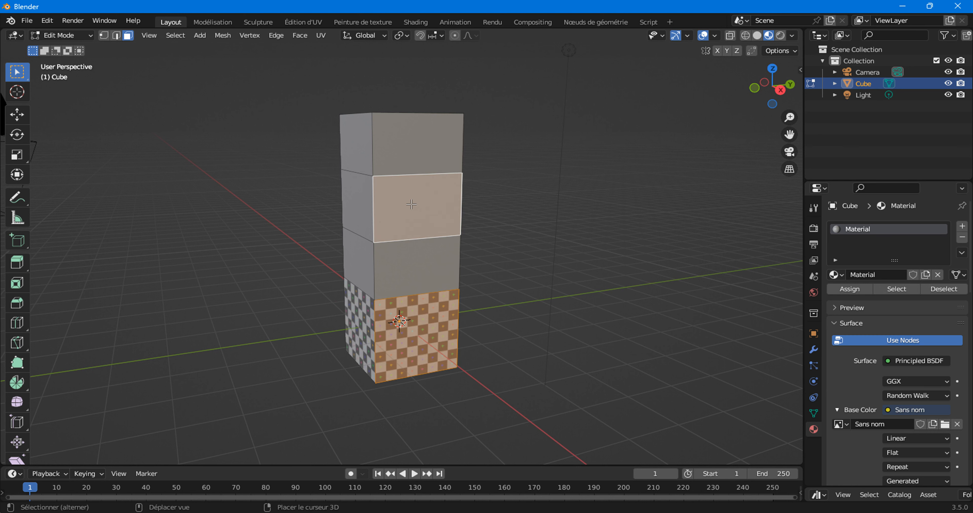
middle_click_drag(411, 210, 498, 295)
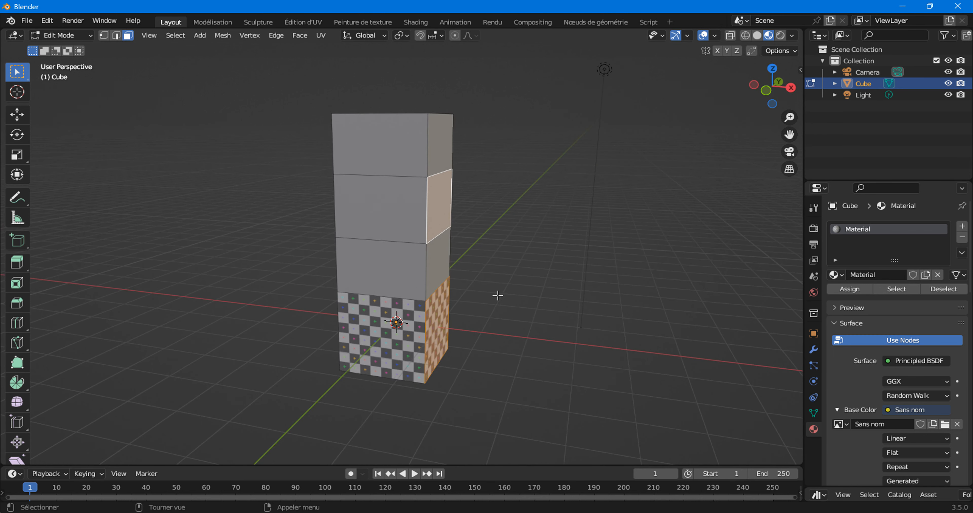
key("e")
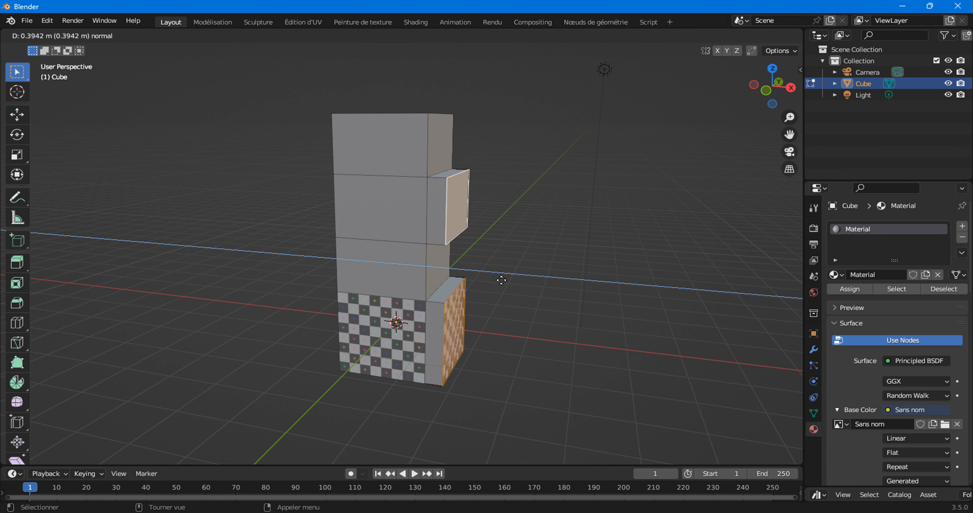
left_click(572, 290)
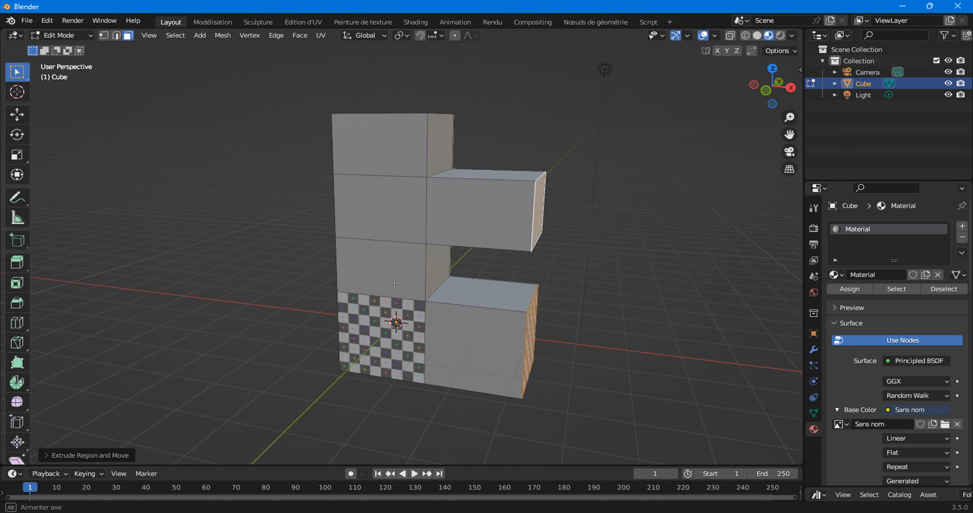
Extrude the −X side faces of the second and top segments outward together by about 1.84 m
middle_click_drag(572, 291, 378, 264)
left_click(361, 264)
left_click(357, 144, "shift")
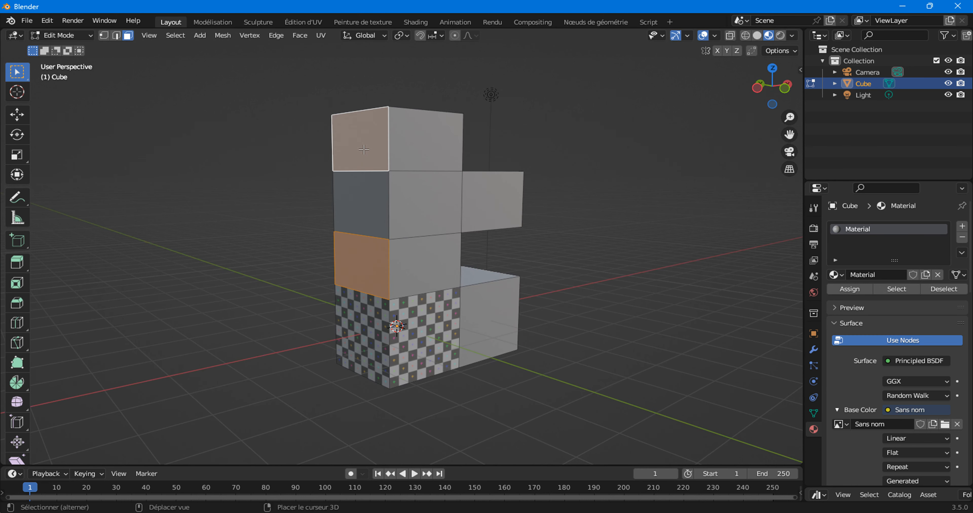
key("e")
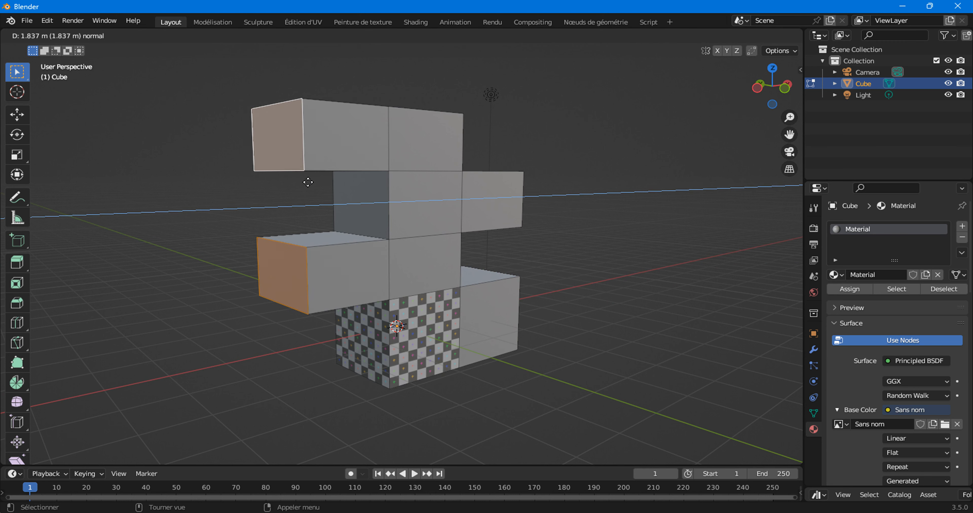
left_click(308, 183)
Extrude the −Y faces of the third and bottom segments outward together to form two more protruding blocks
left_click(415, 210)
left_click(419, 337, "shift")
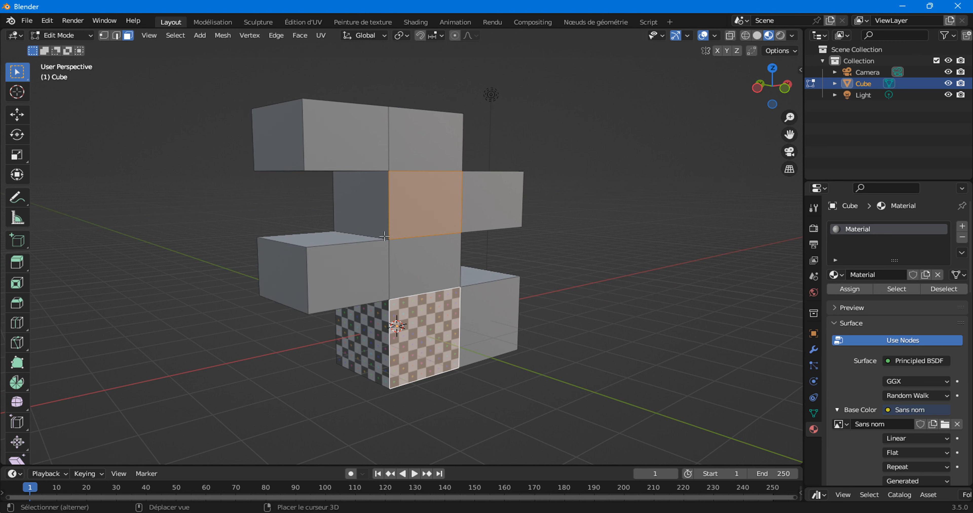
middle_click_drag(419, 336, 473, 226)
key("e")
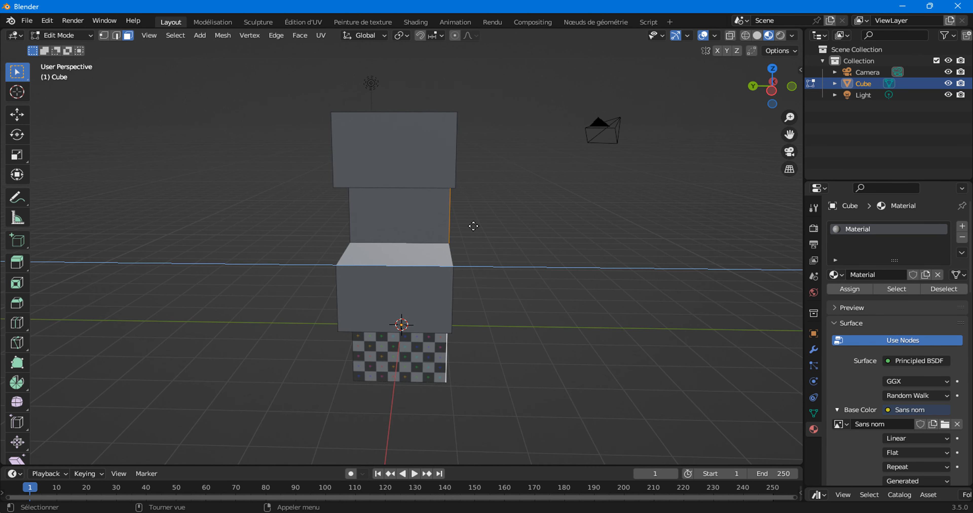
left_click(537, 231)
Extrude the +Y faces of the second and top segments outward together
middle_click_drag(319, 261, 413, 253)
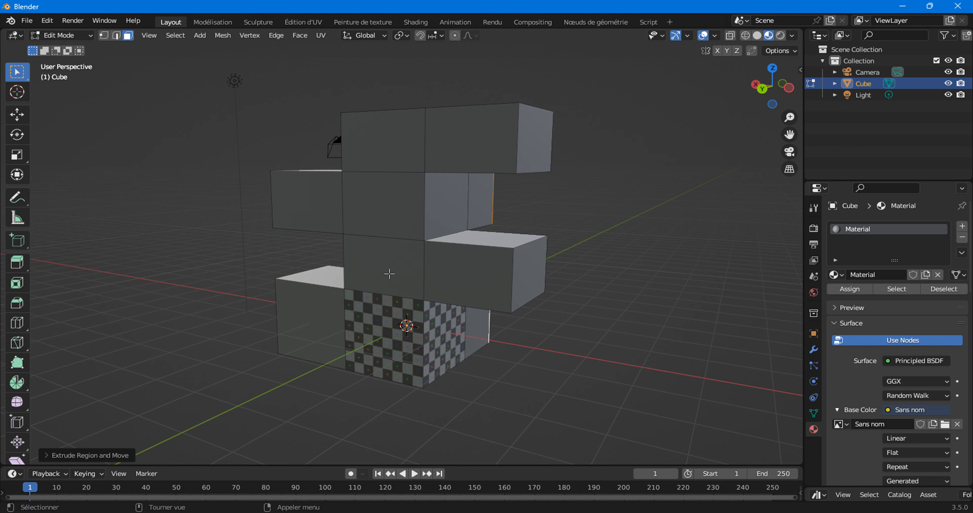
left_click(384, 336)
left_click(375, 282)
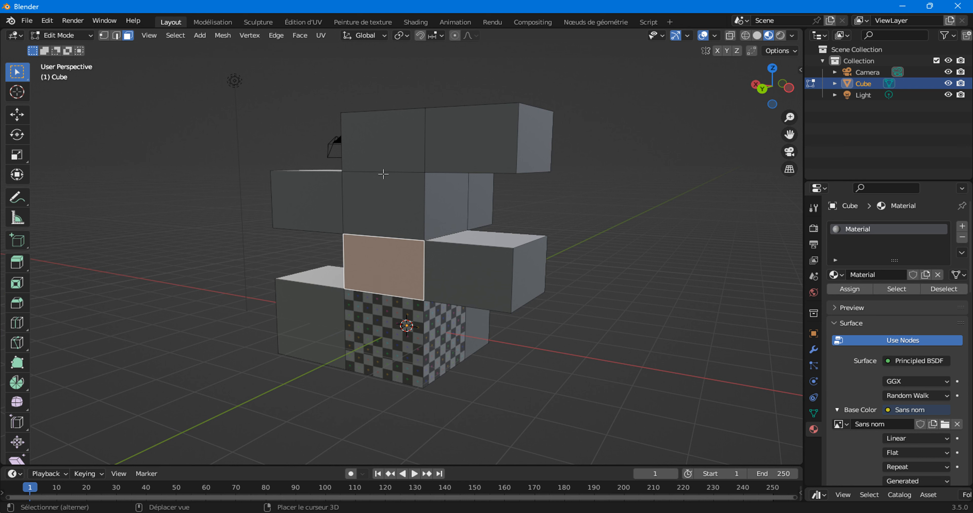
left_click(386, 152, "shift")
key("e")
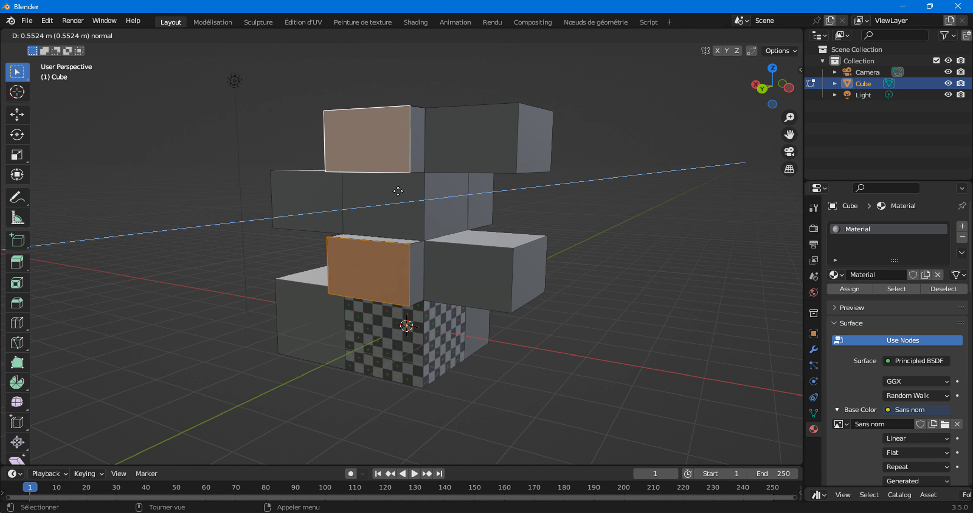
left_click(367, 206)
Select all faces of the model and return to Object Mode to inspect how the grid texture covers the extruded blocks
middle_click_drag(301, 258, 397, 246)
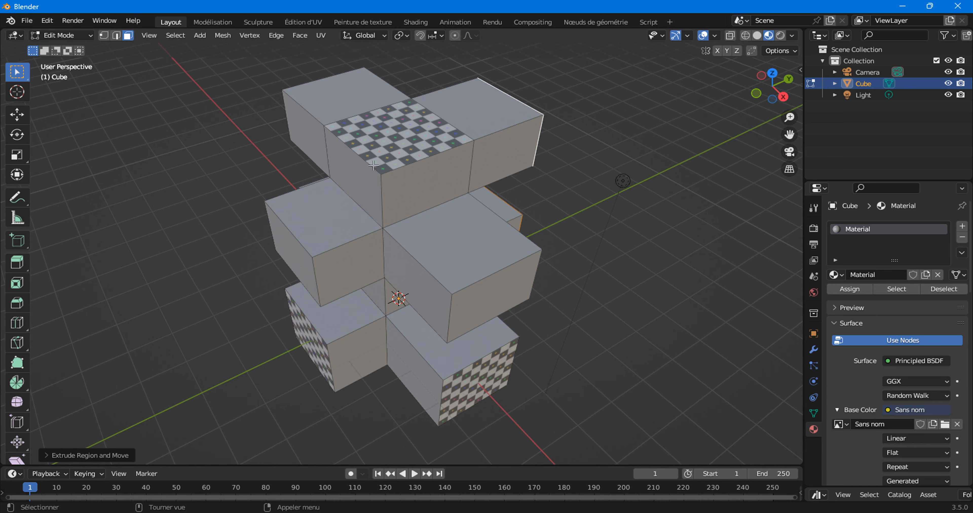
middle_click_drag(347, 367, 434, 328)
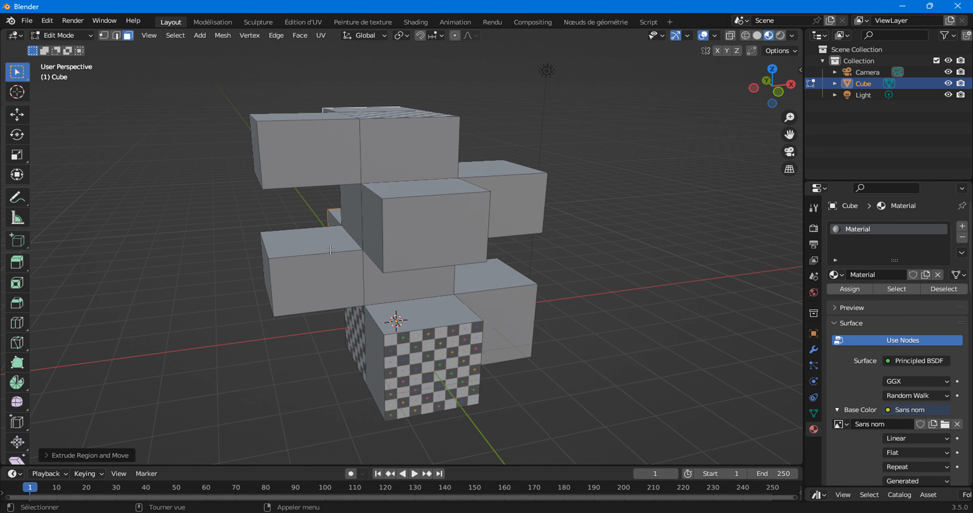
key("a")
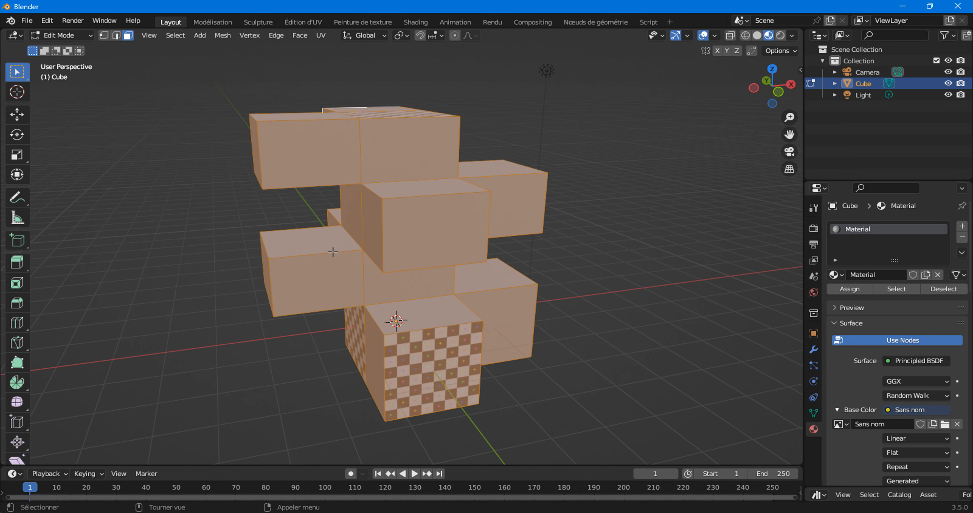
left_click(77, 36)
left_click(83, 46)
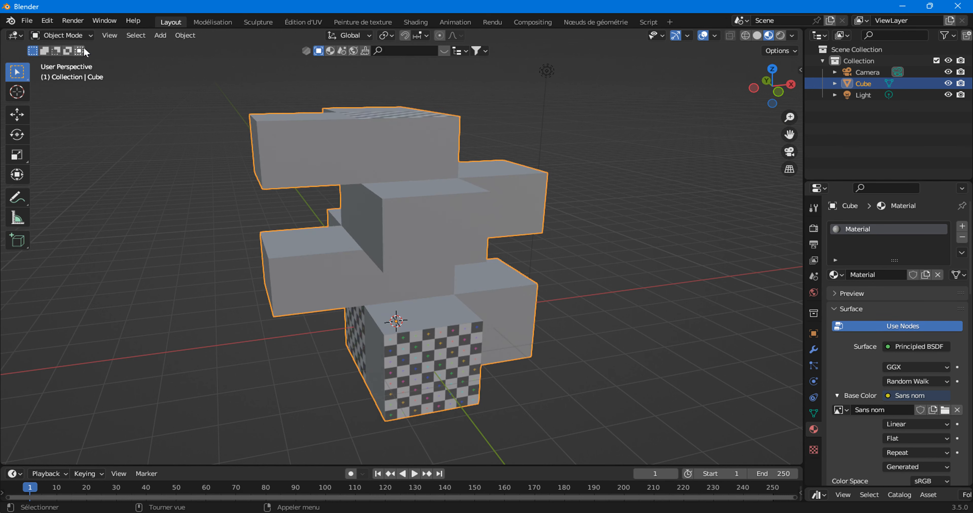
middle_click_drag(473, 224, 382, 253)
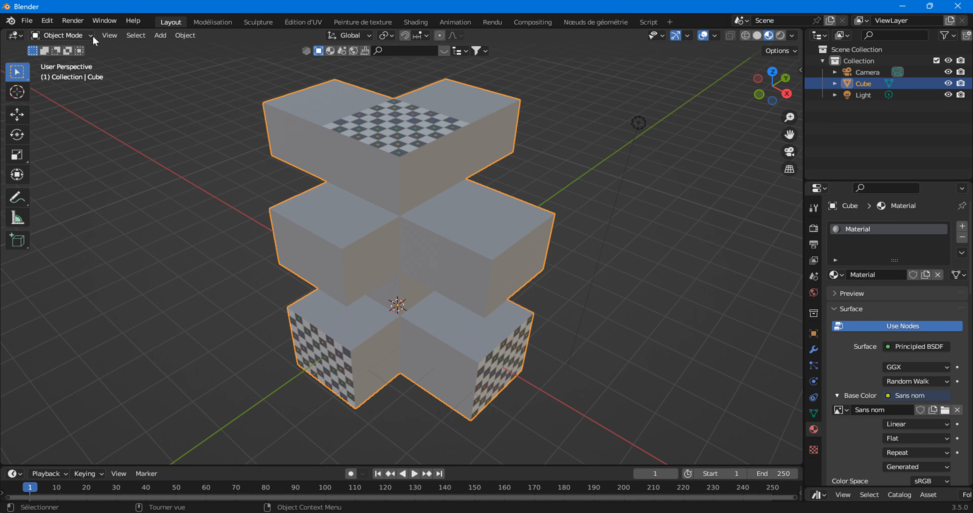
left_click(66, 35)
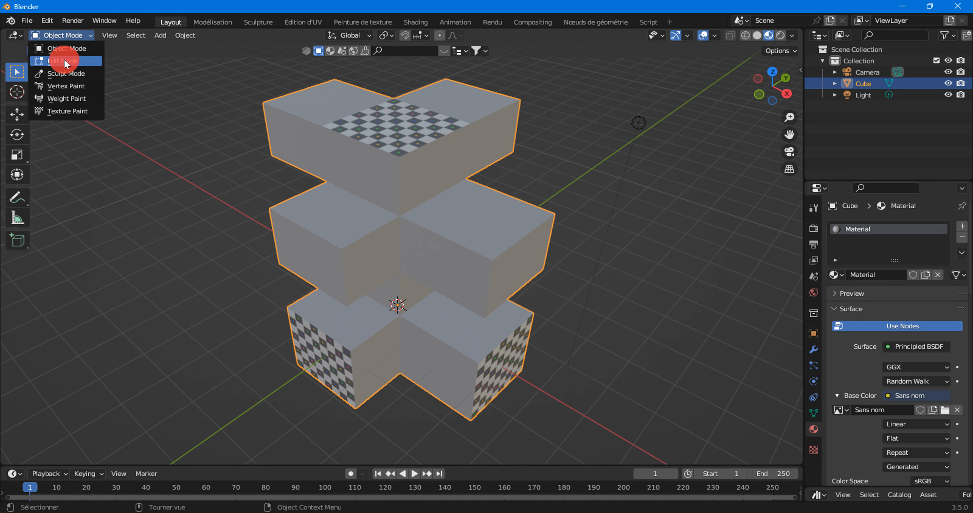
left_click(64, 60)
left_click(321, 35)
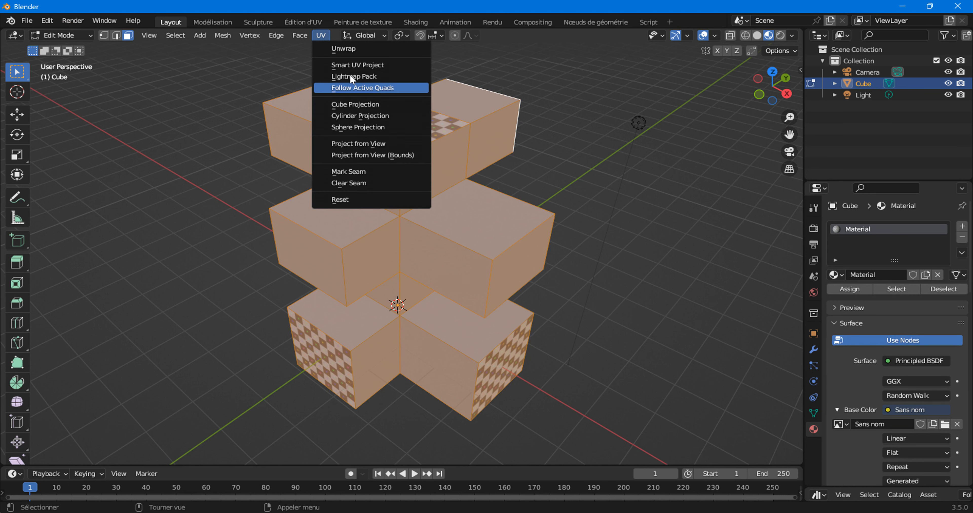
left_click(37, 38)
left_click(61, 47)
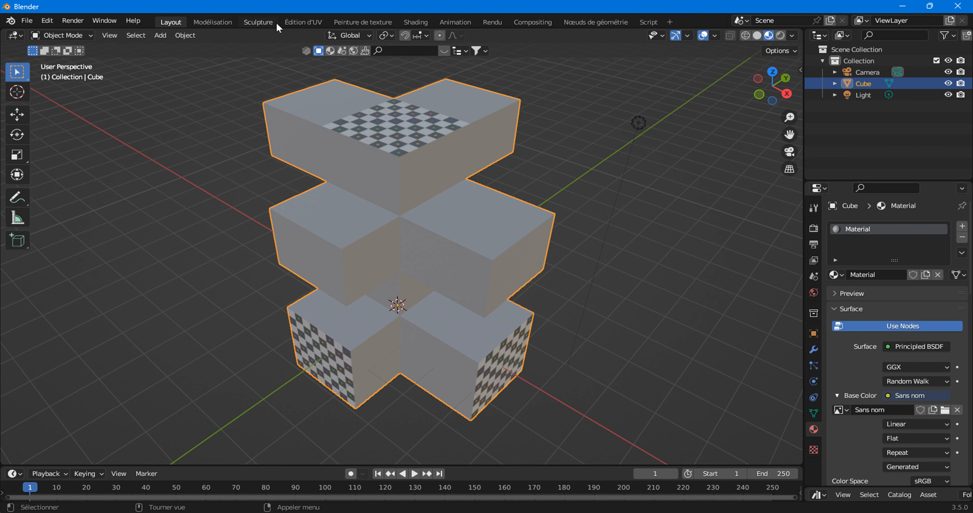
Switch to the UV Editing workspace and unwrap all the model's faces with Cube Projection, showing the whole UV layout
left_click(301, 22)
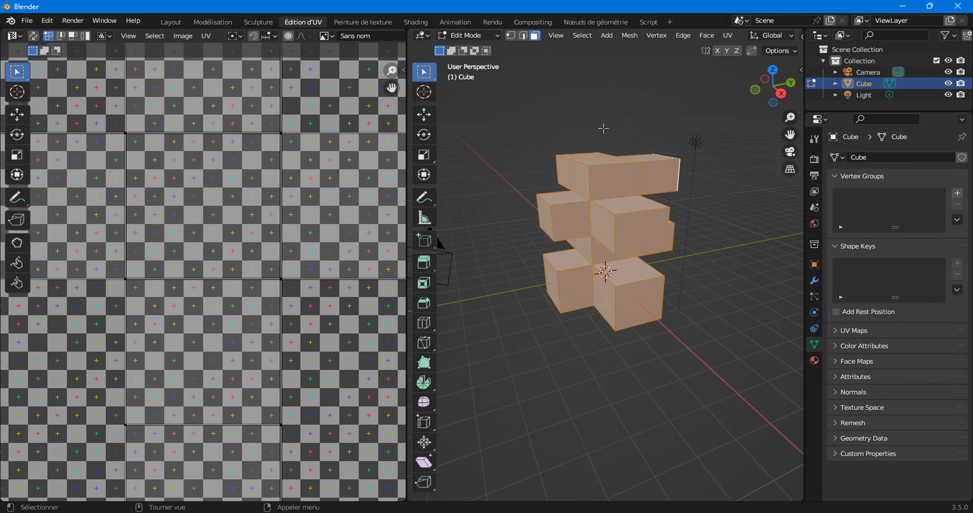
left_click(730, 36)
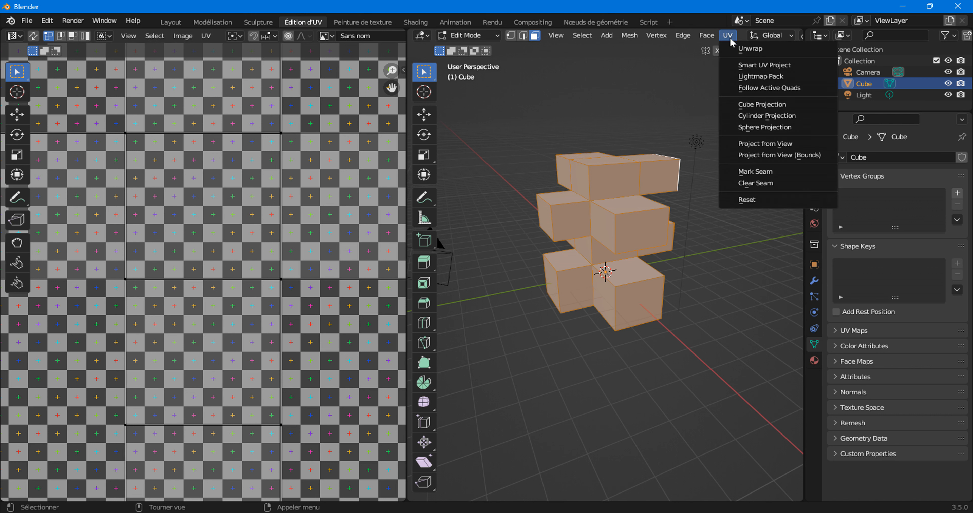
left_click(748, 104)
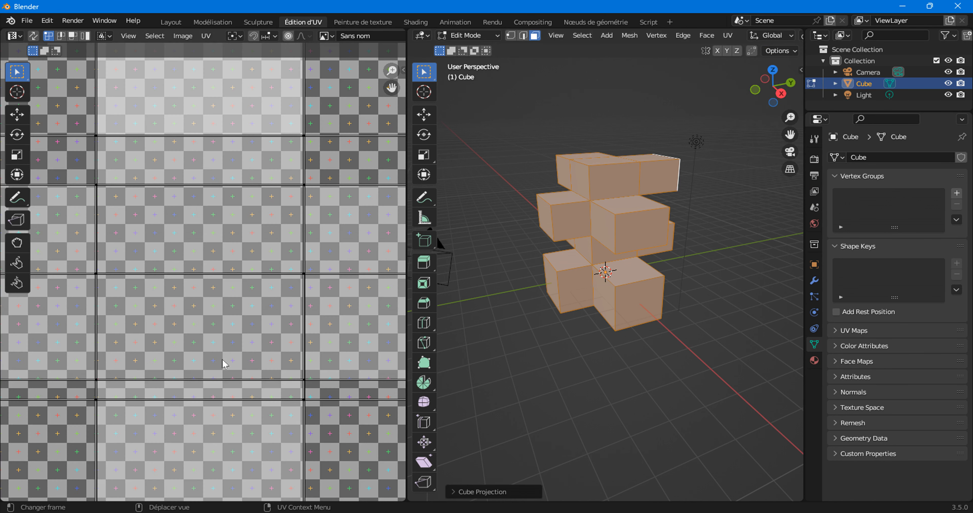
scroll(226, 365, "down", 4)
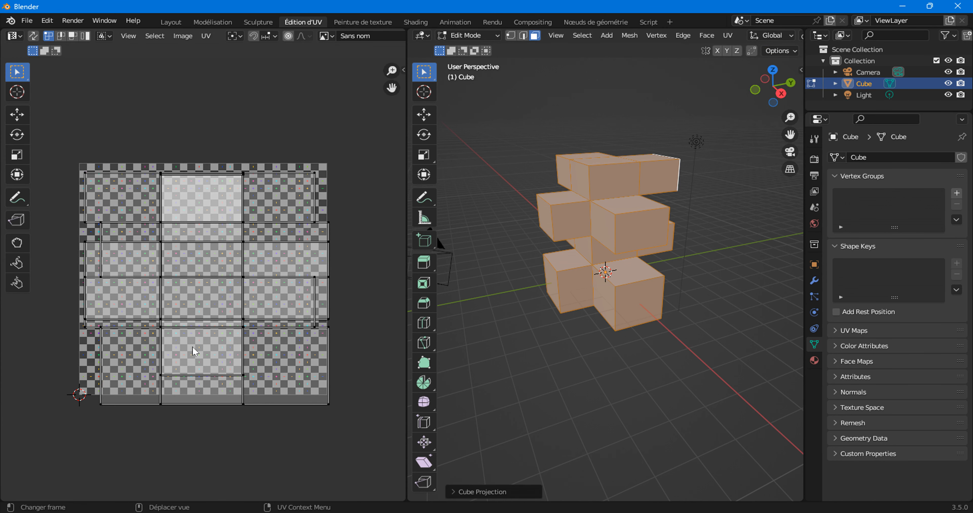
Return to the Layout workspace and examine the checker pattern on the projected model from several angles
left_click(170, 22)
middle_click_drag(358, 229, 265, 198)
middle_click_drag(382, 208, 452, 253)
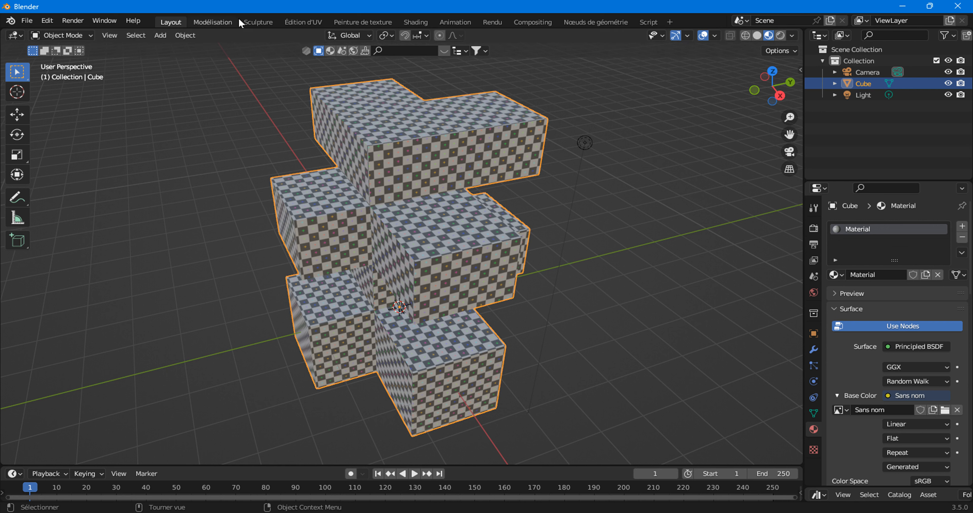
Reapply Cube Projection to all faces from the right orthographic view in the UV Editing workspace
left_click(304, 22)
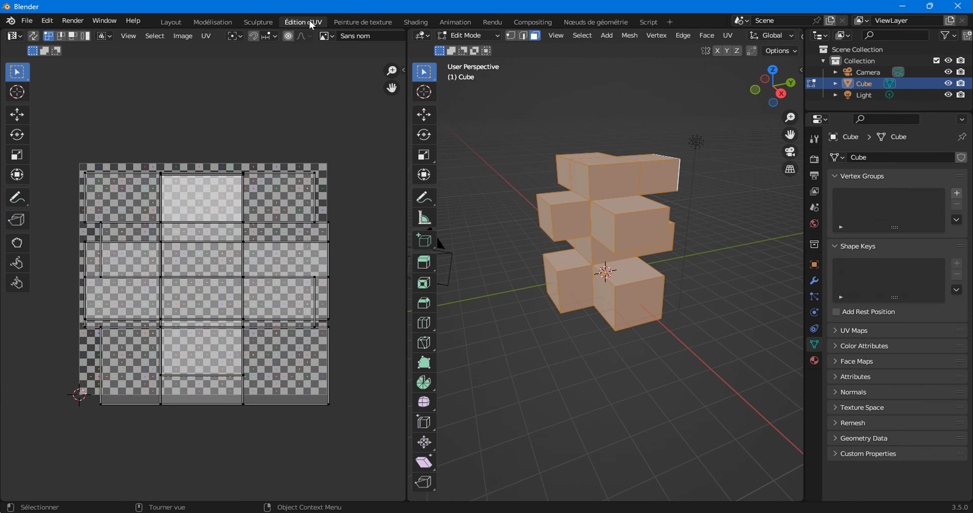
left_click(785, 94)
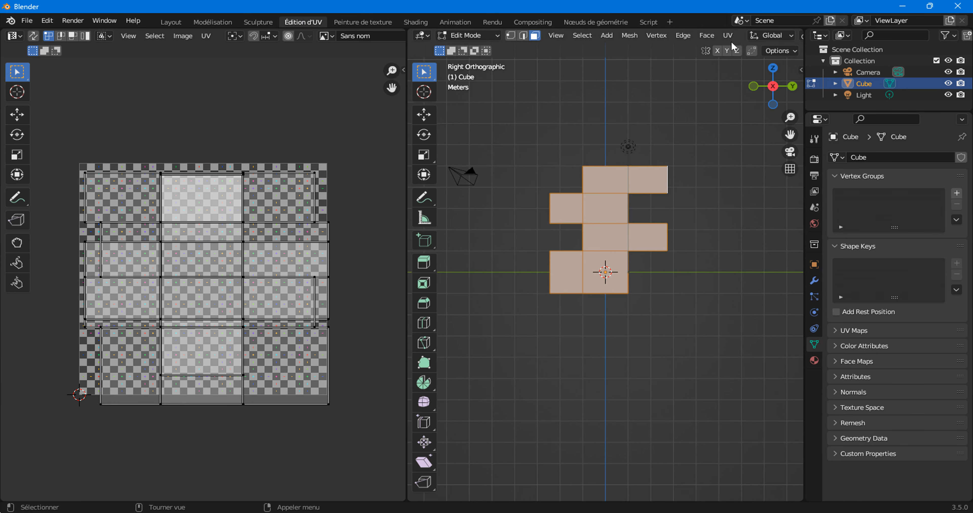
left_click(727, 35)
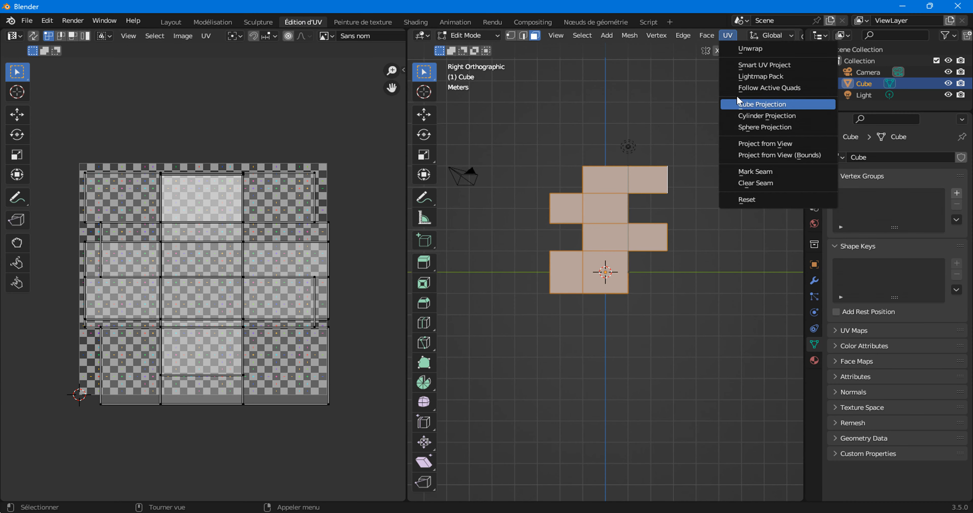
left_click(740, 104)
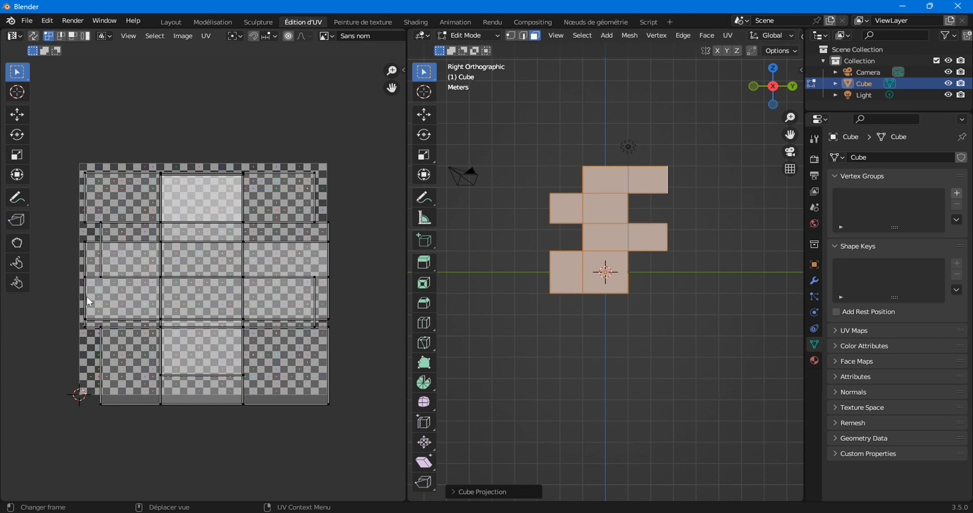
Inspect the model's checker pattern from all sides in the Layout workspace for even square size and distortion
left_click(172, 22)
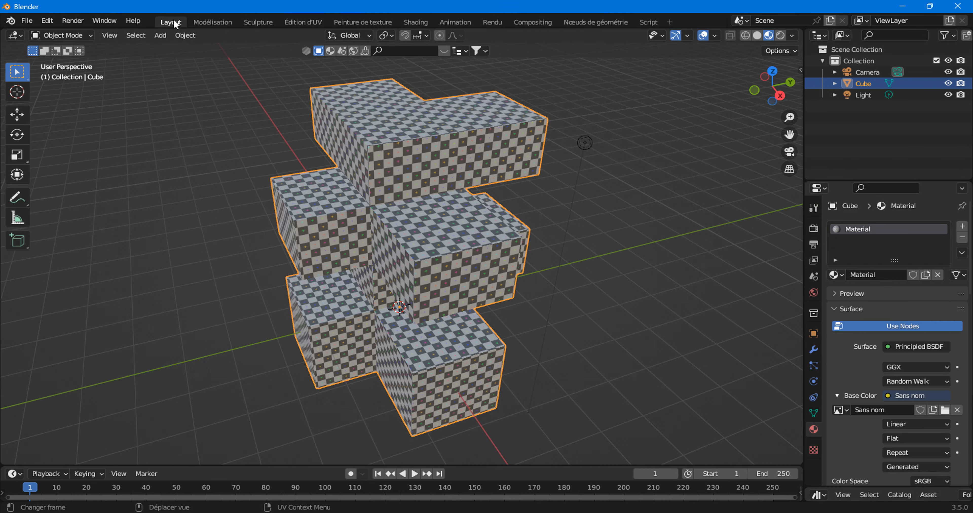
middle_click_drag(506, 173, 344, 171)
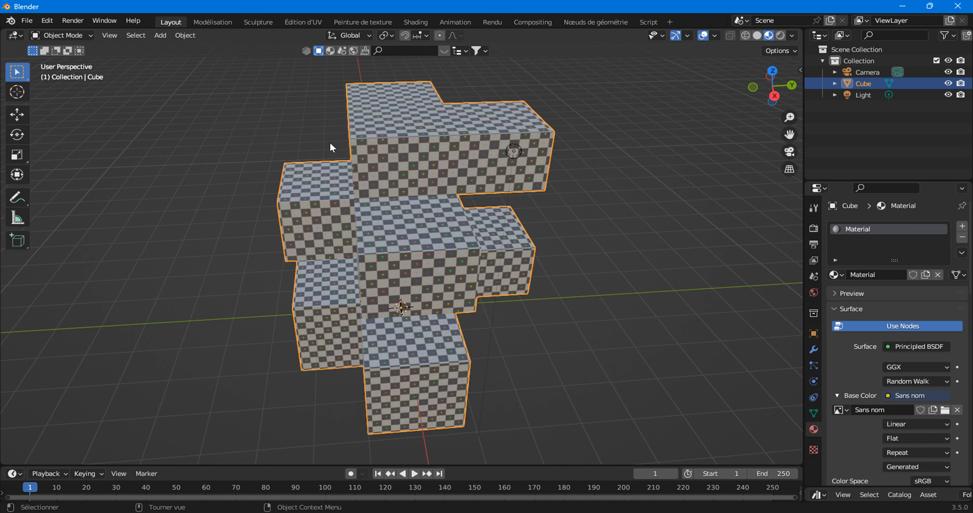
middle_click_drag(330, 144, 293, 211)
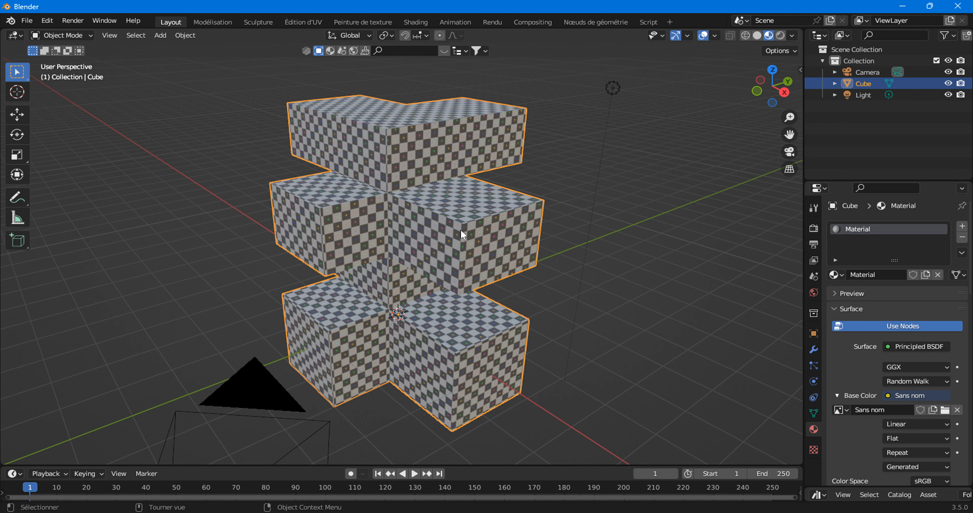
middle_click_drag(460, 228, 298, 153)
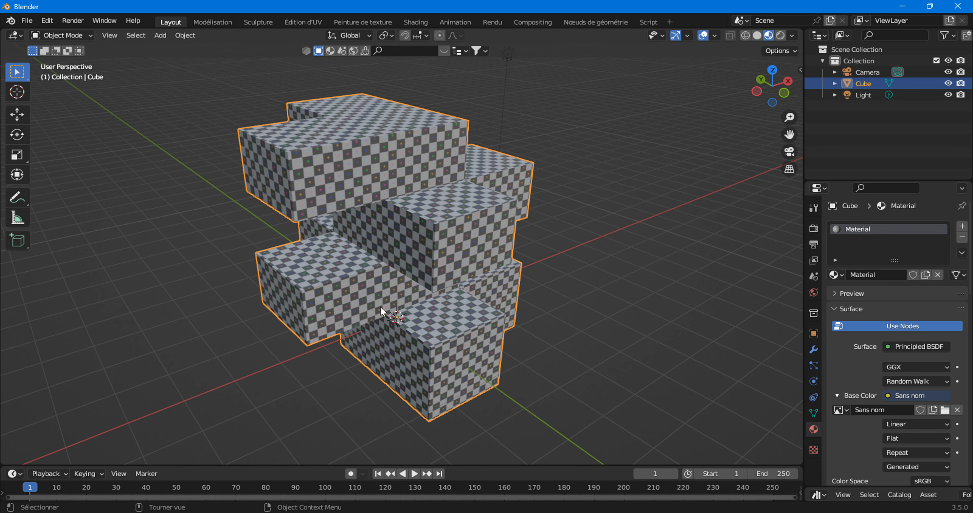
middle_click_drag(380, 305, 248, 304)
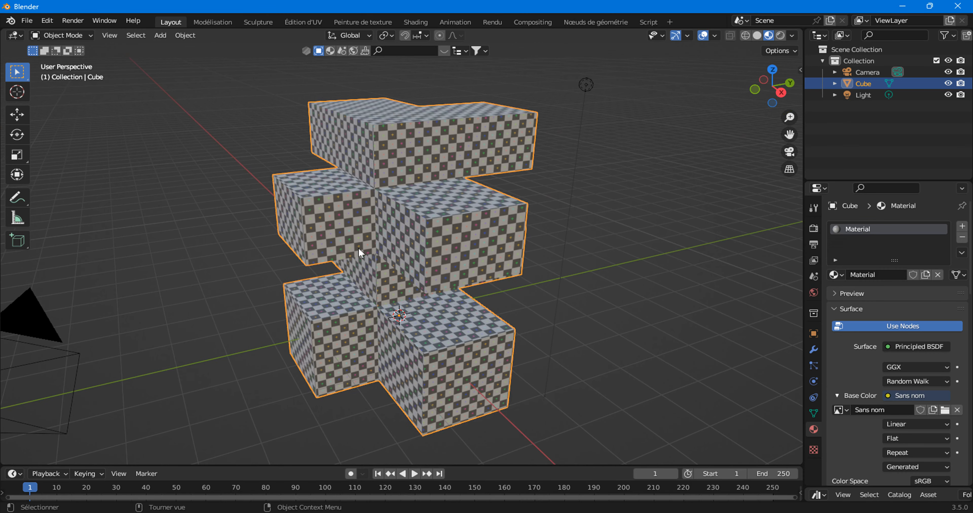
middle_click_drag(314, 189, 409, 133)
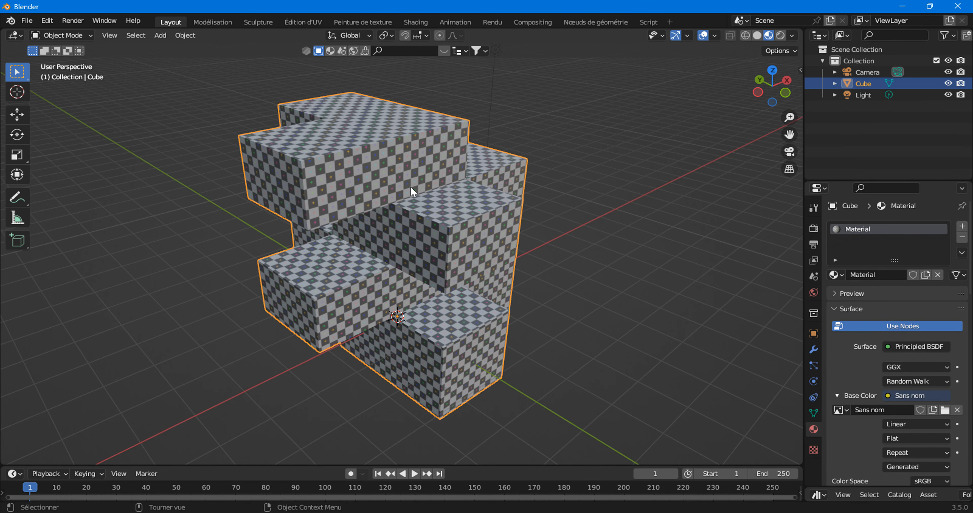